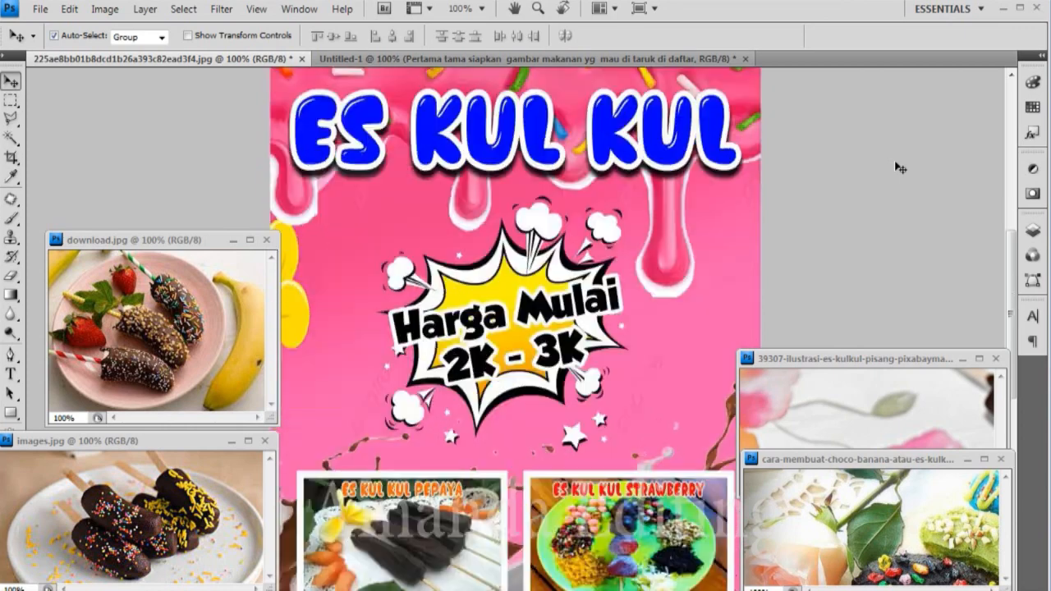
Set the zoom of the ES KUL KUL poster to 75%
scroll(898, 166, up, 2)
click(481, 8)
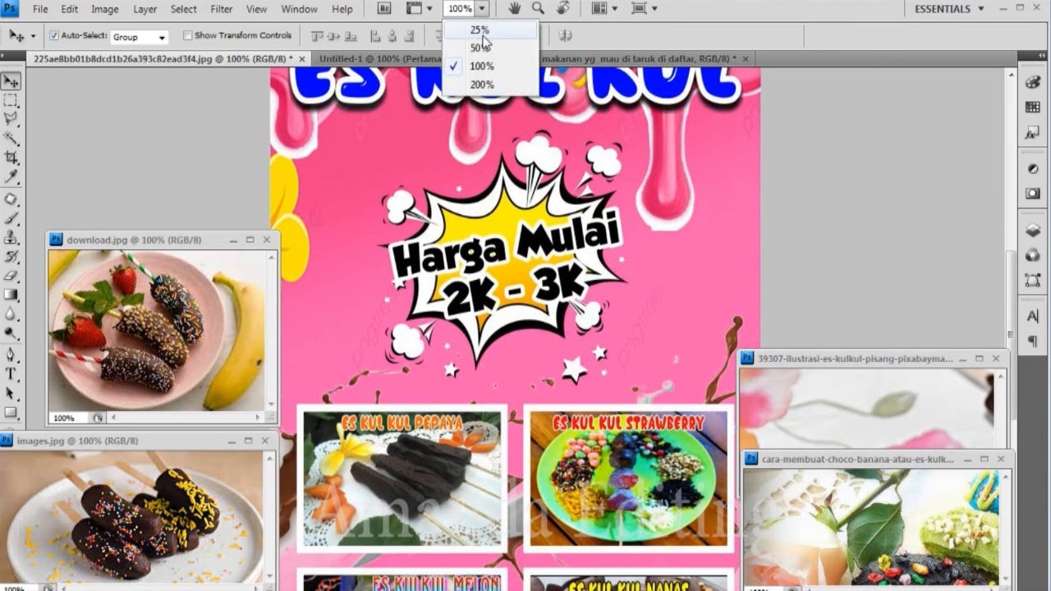
click(469, 10)
text(75)
key(Return)
scroll(739, 154, down, 1)
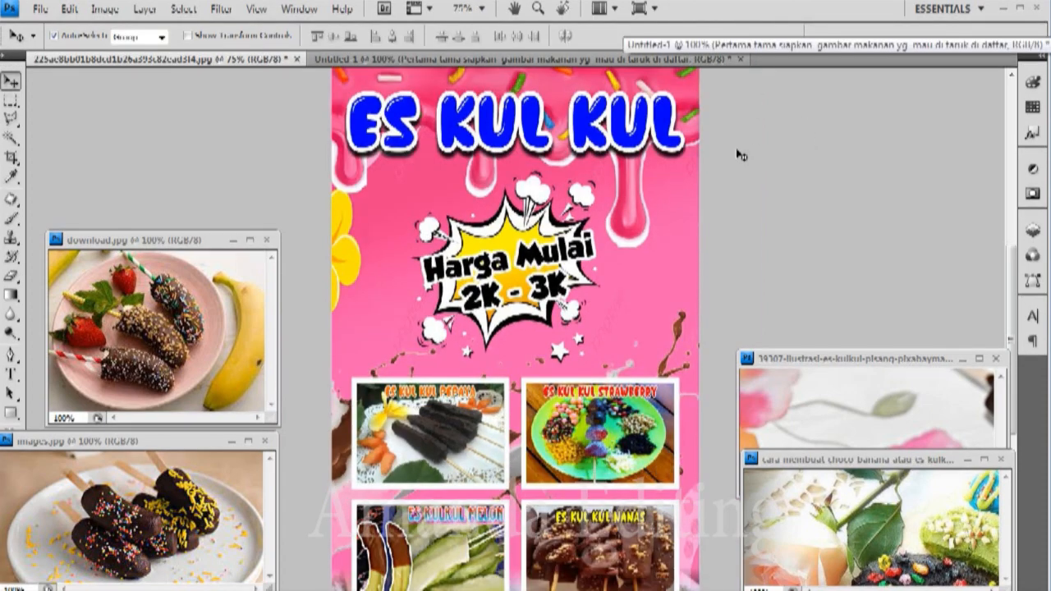
Copy the download.jpg and images.jpg photos over the poster's Pepaya and Melon pictures and close both source files
drag(105, 307, 433, 432)
click(265, 240)
mouse_move(468, 539)
mouse_down()
mouse_move(451, 555)
mouse_move(453, 540)
mouse_up()
click(265, 441)
Resize the images.jpg photo with Free Transform so it covers the Melon picture, and apply the transformation
click(69, 9)
click(90, 302)
drag(529, 590, 536, 590)
click(10, 100)
click(437, 244)
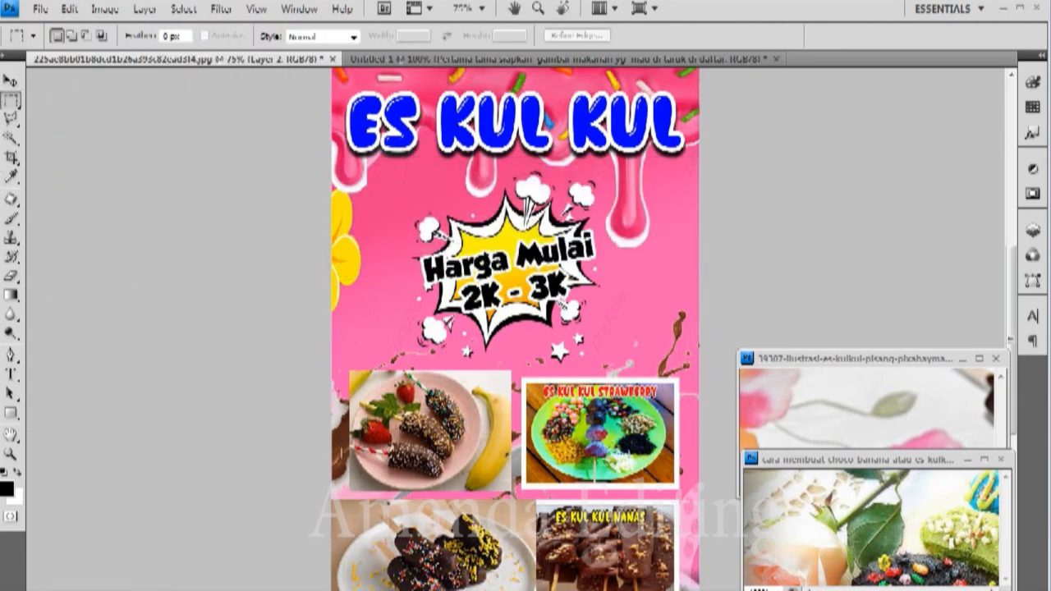
Delete the strips of the images.jpg photo that extend past the left and right edges of the Melon frame
scroll(349, 555, down, 5)
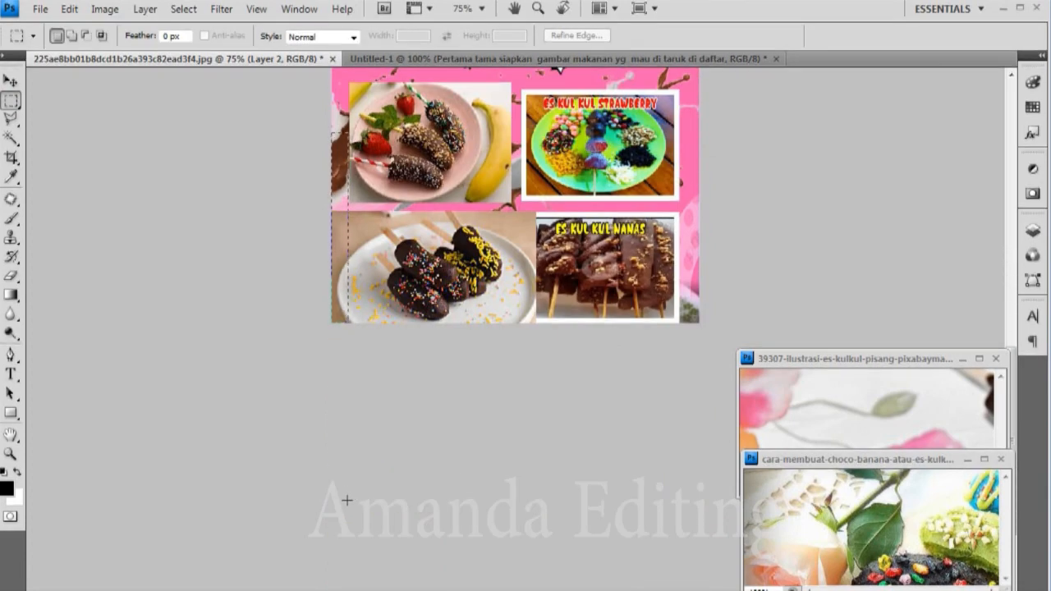
key(Delete)
click(518, 334)
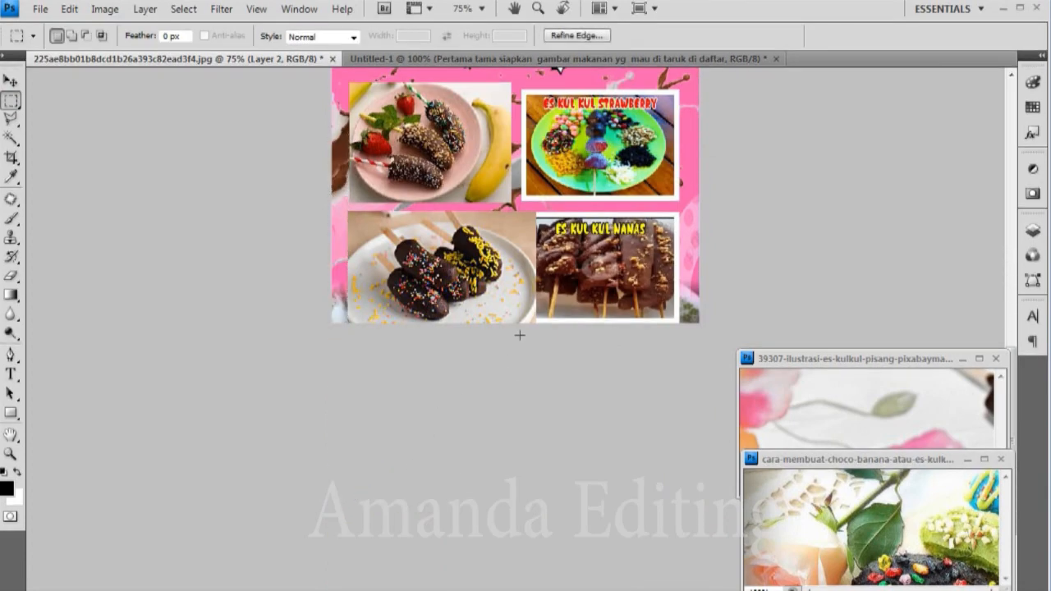
key(Return)
drag(512, 127, 574, 370)
key(Delete)
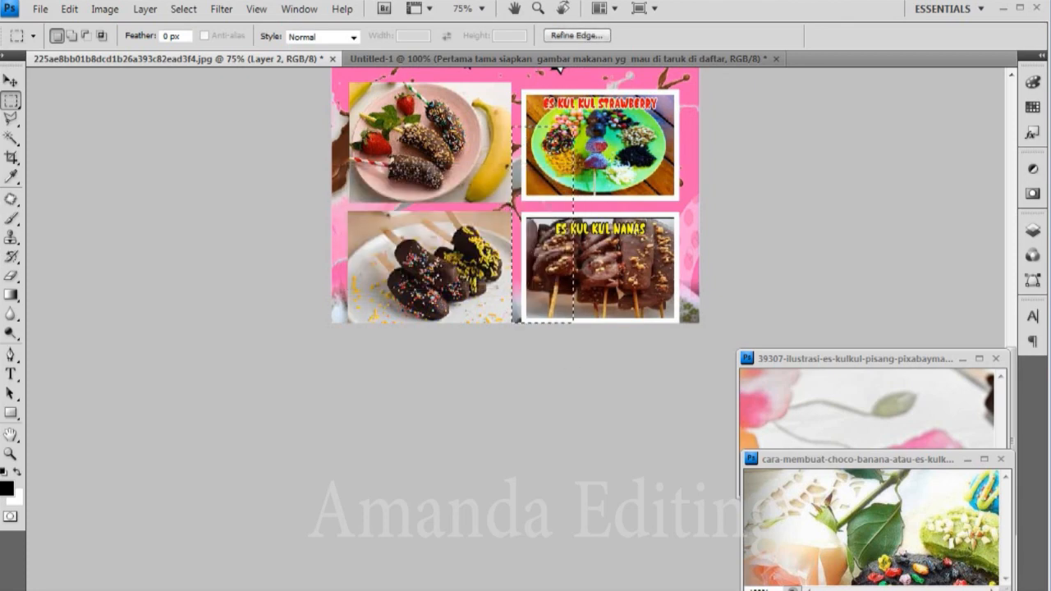
click(574, 371)
Copy the cara-membuat-choco-banana photo onto the poster and scale it with Free Transform to cover the Strawberry picture
scroll(408, 243, up, 7)
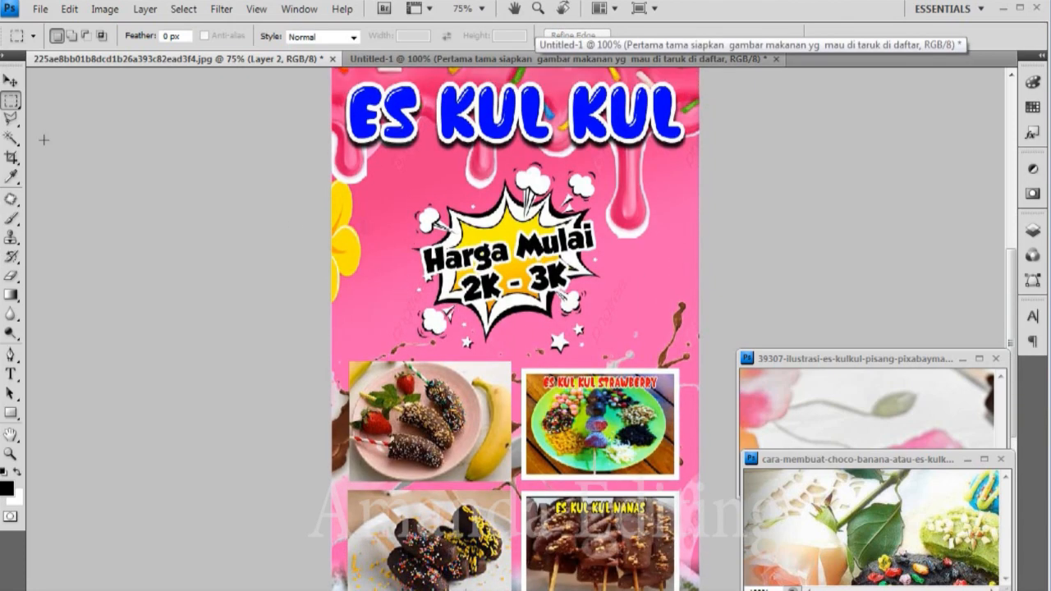
click(11, 81)
drag(937, 542, 483, 323)
key(ctrl+t)
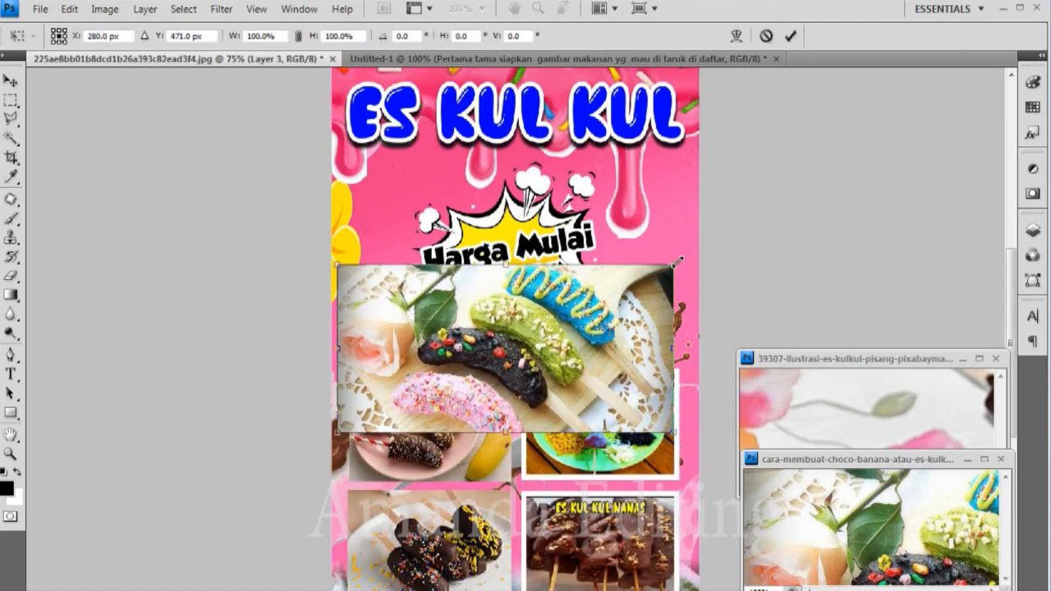
drag(672, 263, 517, 332)
drag(458, 378, 625, 411)
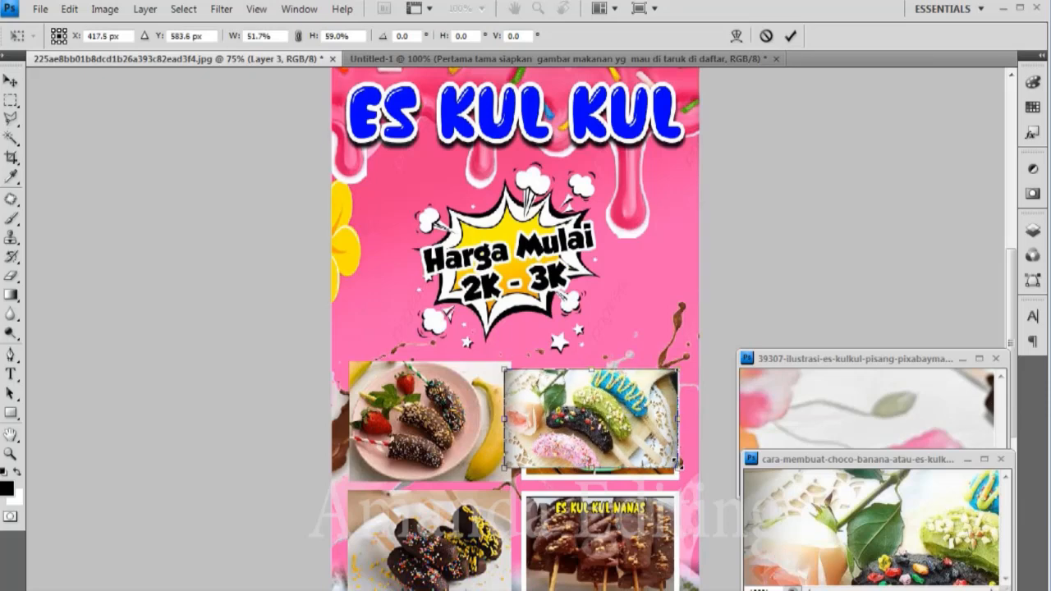
drag(677, 463, 690, 480)
click(11, 100)
key(Return)
Delete the new photo's overhang on the left and right of the Strawberry frame and close its source file
drag(520, 527, 522, 527)
key(Delete)
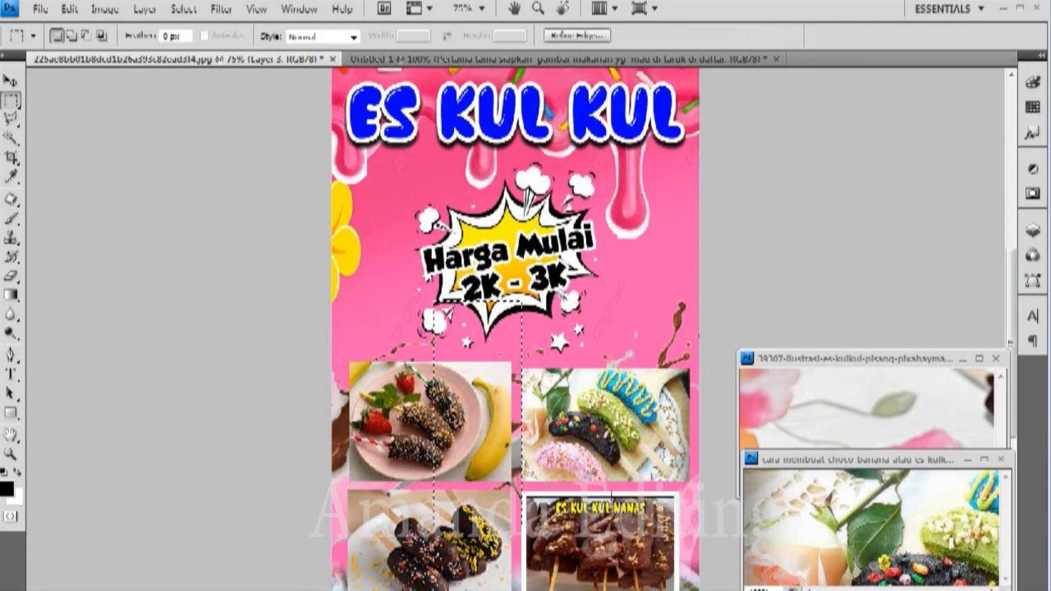
drag(679, 330, 700, 529)
key(Delete)
key(ctrl+d)
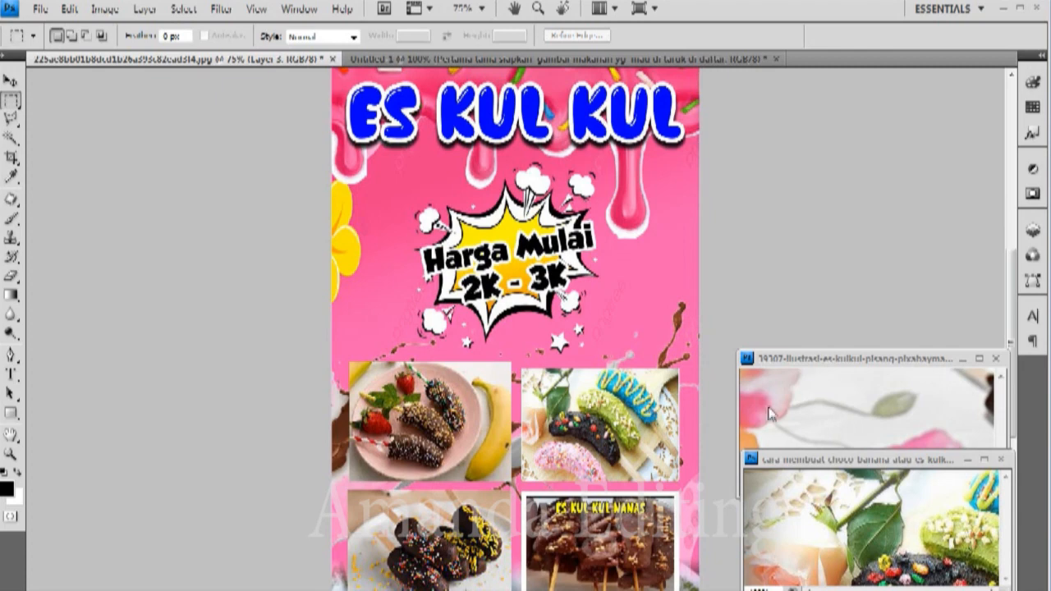
click(10, 83)
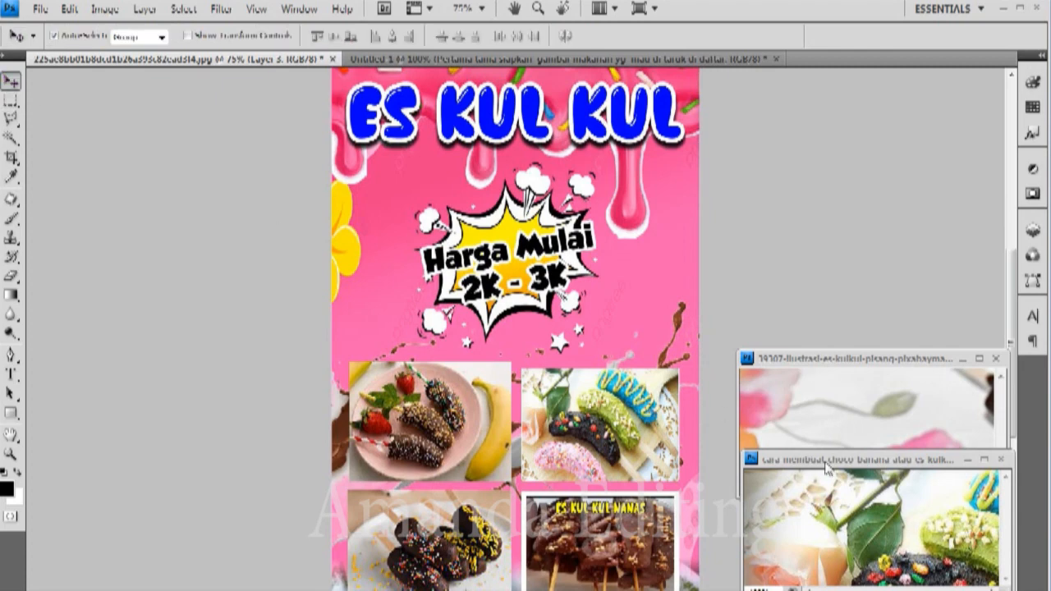
click(1001, 460)
Copy the 39307-ilustrasi-es-kulkul-pisang photo onto the poster, close its file and scale the photo to cover the Nanas picture
drag(906, 429, 615, 493)
click(995, 359)
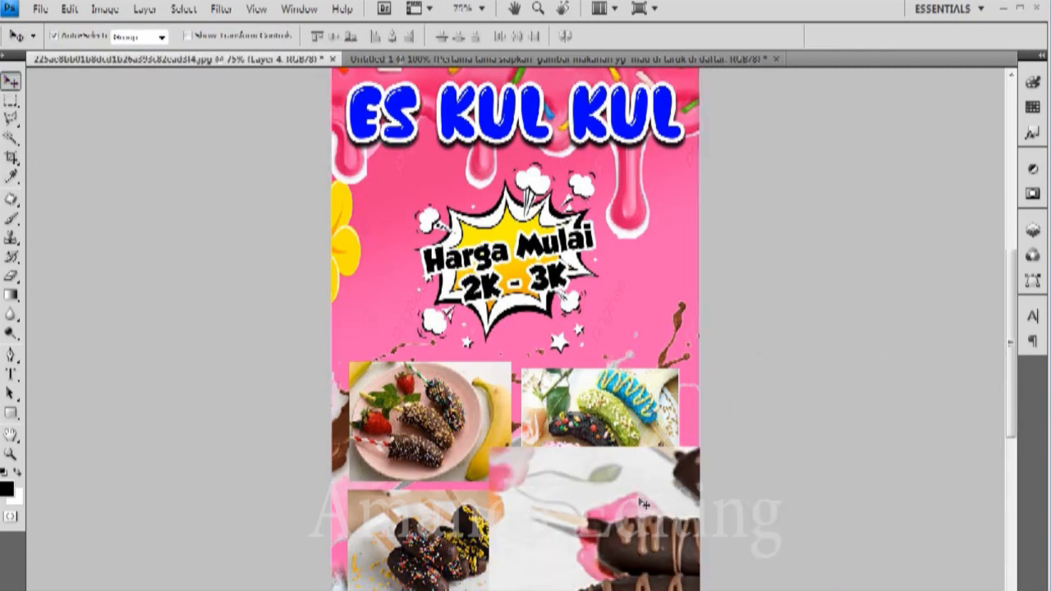
click(69, 8)
click(202, 300)
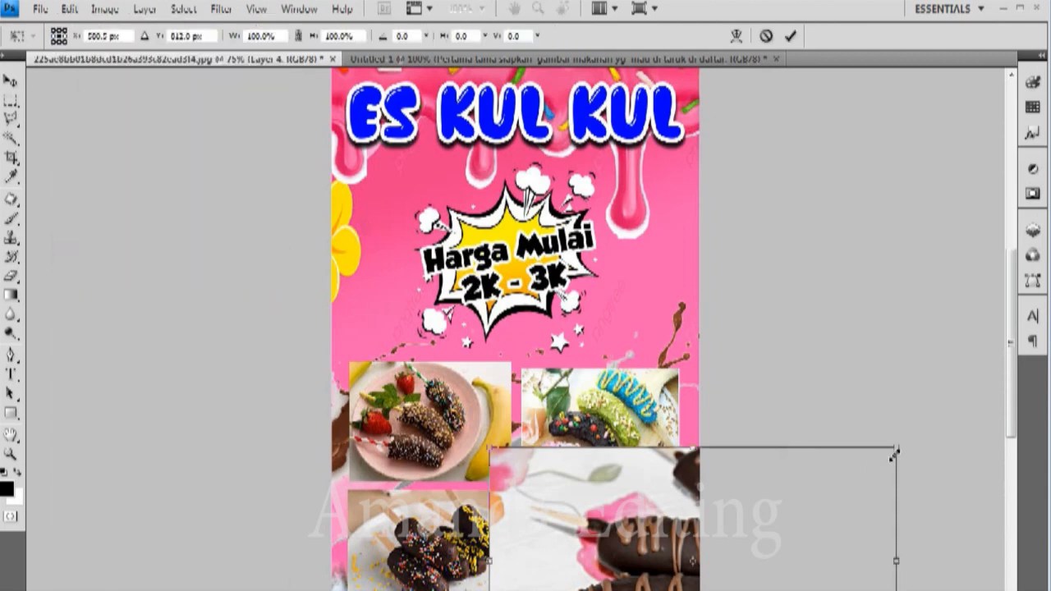
drag(892, 453, 677, 494)
drag(662, 539, 673, 467)
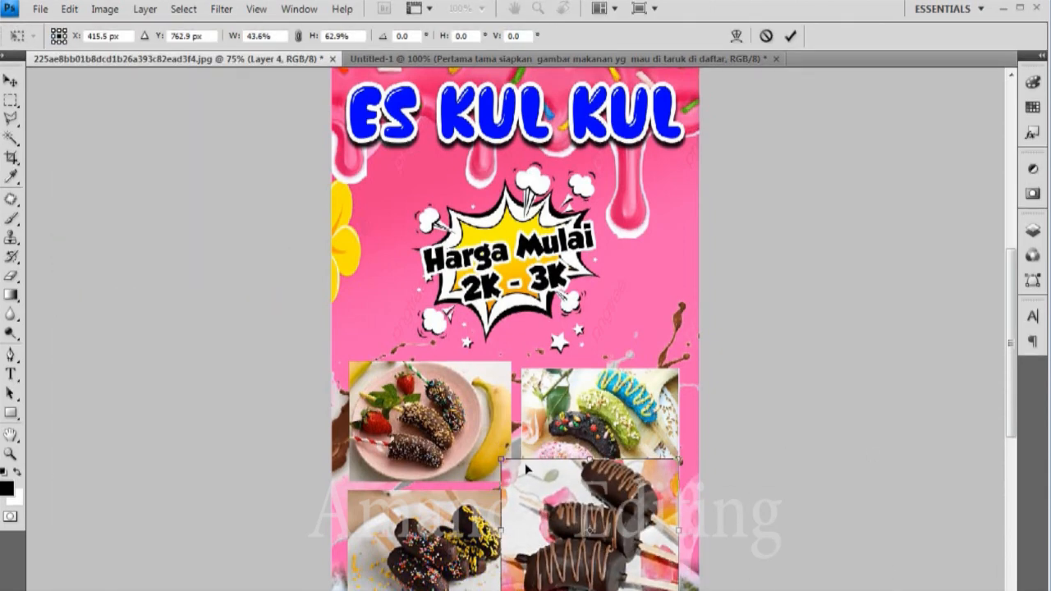
drag(508, 465, 519, 490)
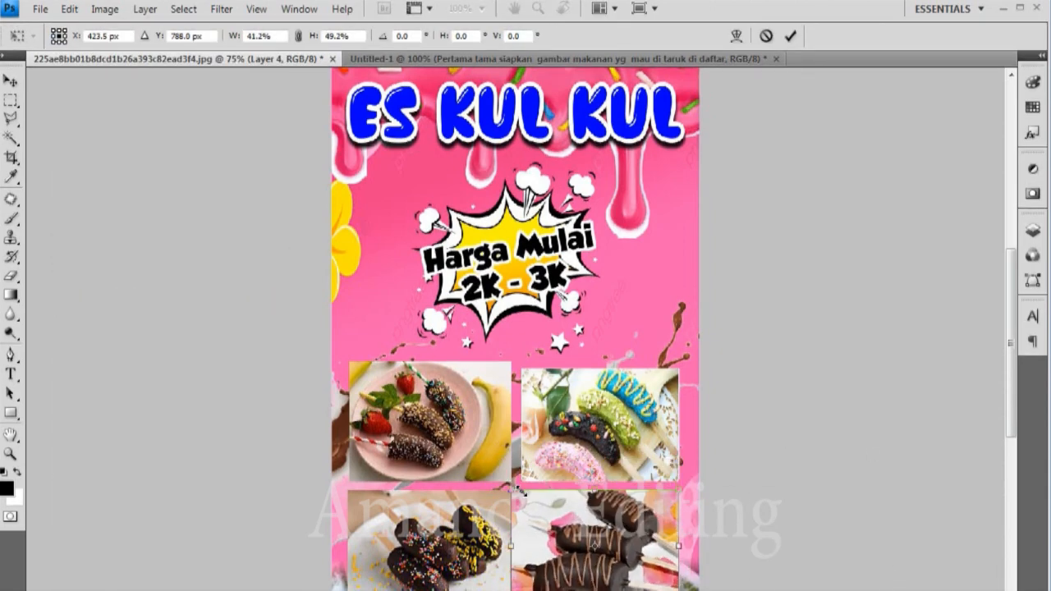
drag(507, 544, 500, 544)
Apply the transformation and delete the photo's strip that overhangs the left edge of the Nanas frame
click(11, 100)
click(440, 249)
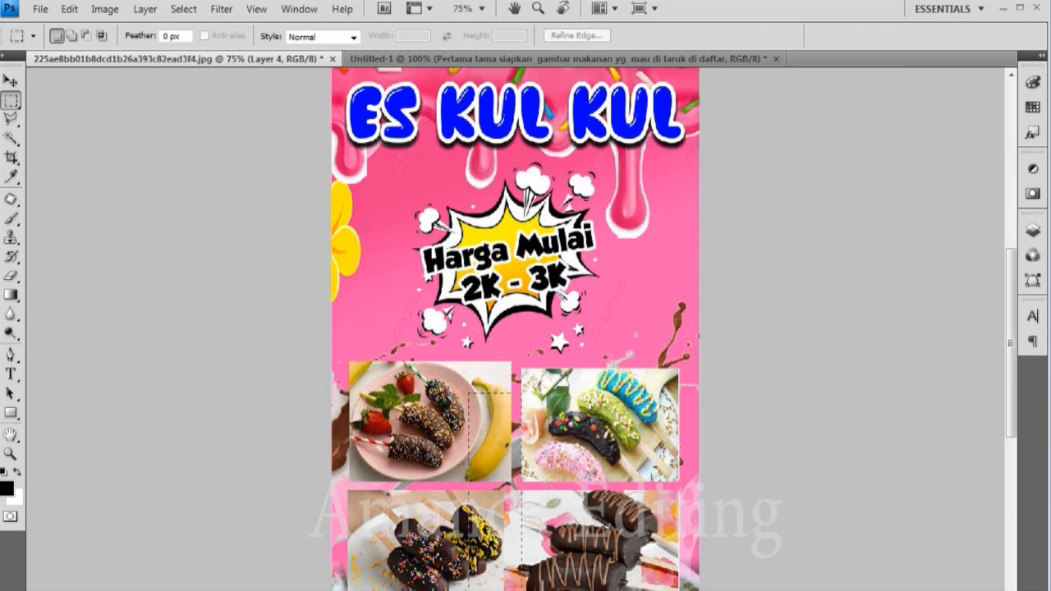
scroll(515, 329, down, 1)
scroll(515, 329, up, 1)
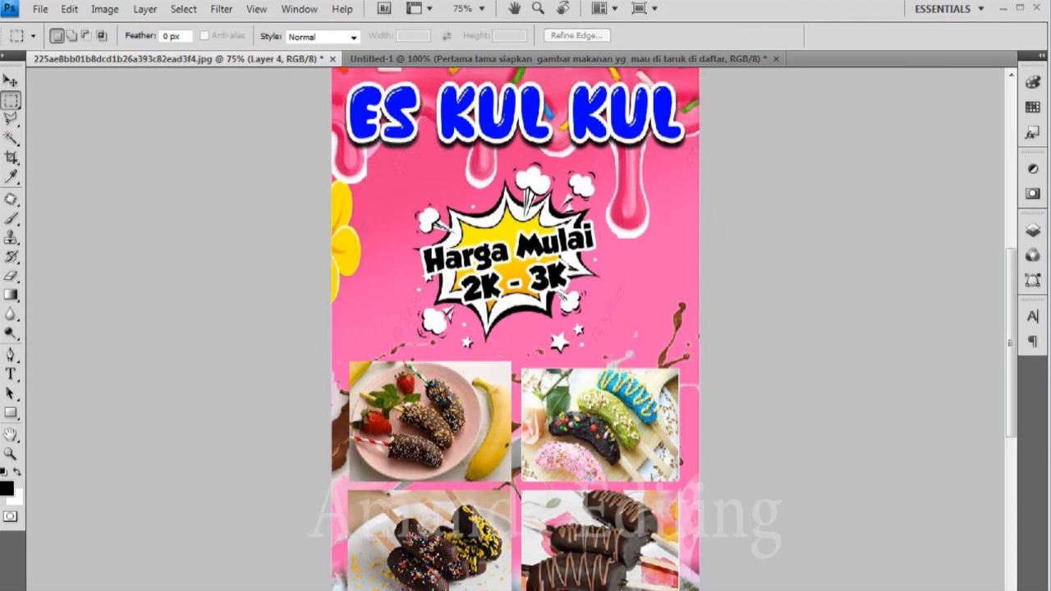
Trim the top edge of the plate-with-strawberries photo so it lines up with the photo beside it
click(11, 81)
click(438, 406)
click(11, 100)
drag(667, 373, 770, 369)
key(Delete)
key(ctrl+d)
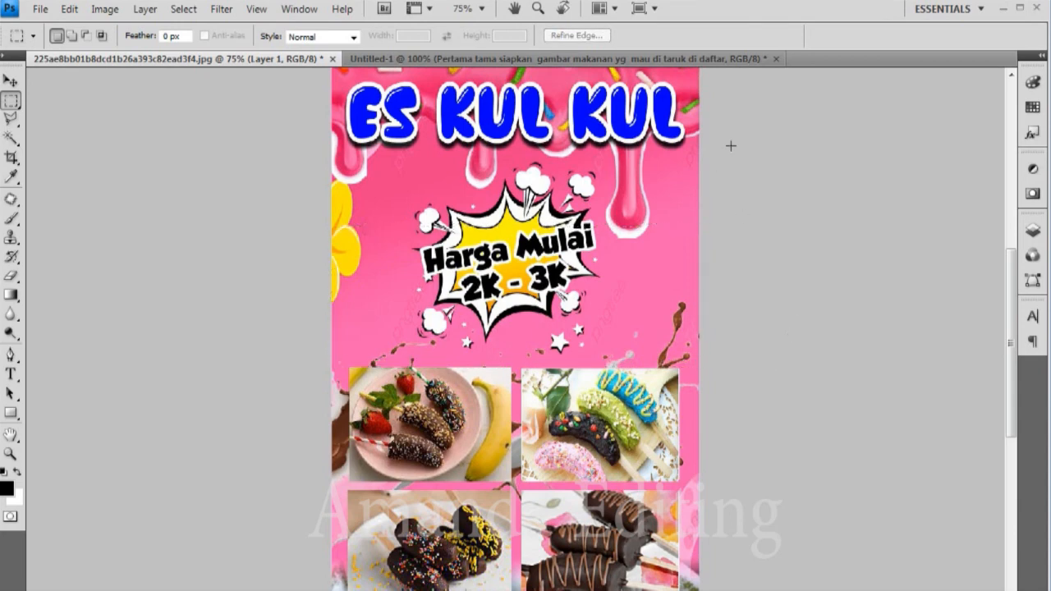
Erase the "Harga Mulai 2K - 3K" lettering from the Background layer with a harder 40 px eraser
click(10, 82)
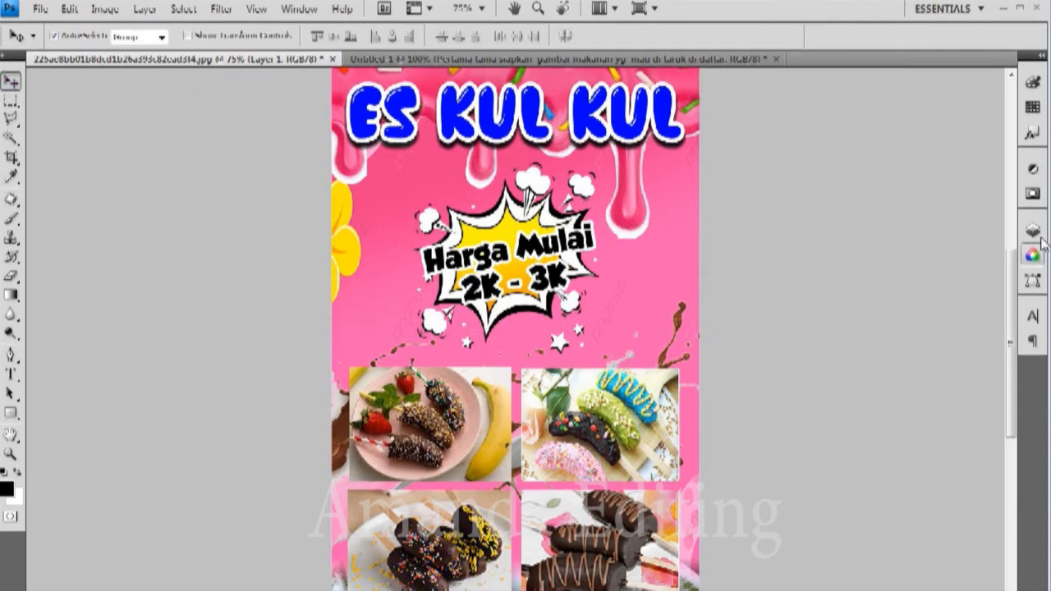
click(1032, 230)
click(903, 420)
click(12, 278)
right_click(622, 360)
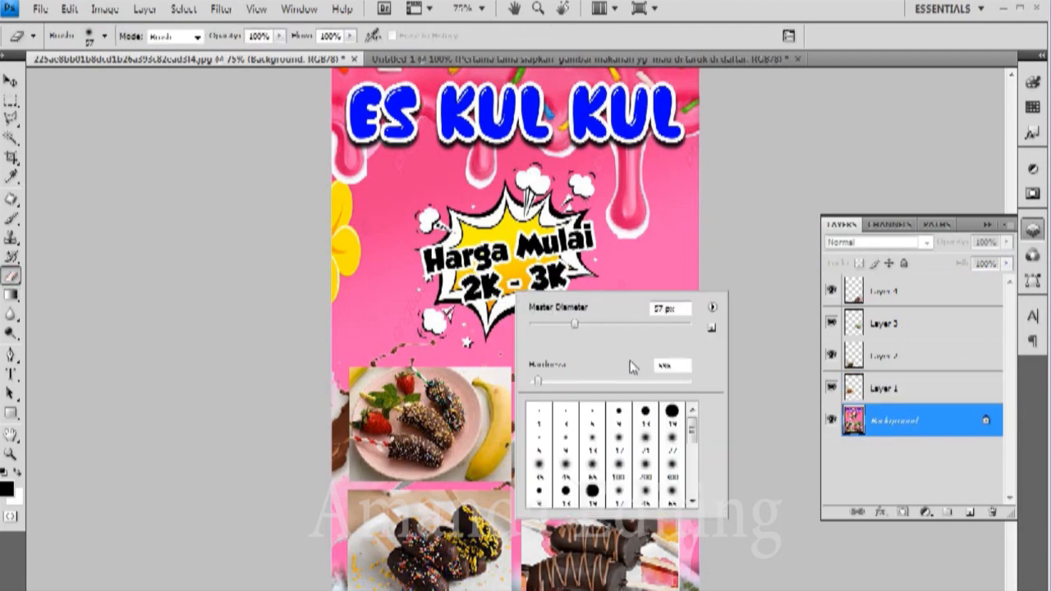
drag(573, 324, 561, 324)
click(648, 381)
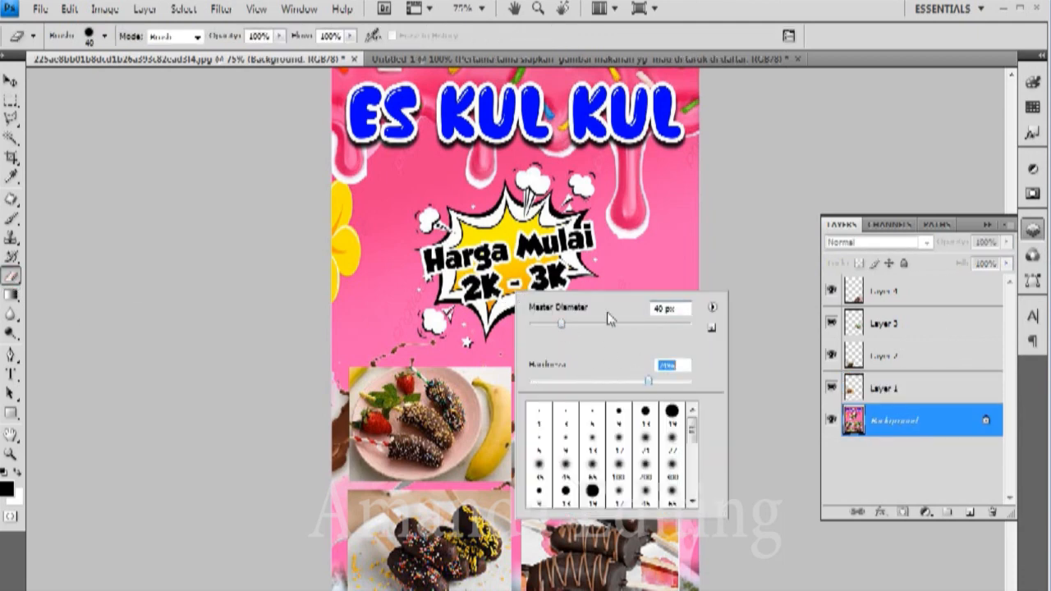
click(20, 494)
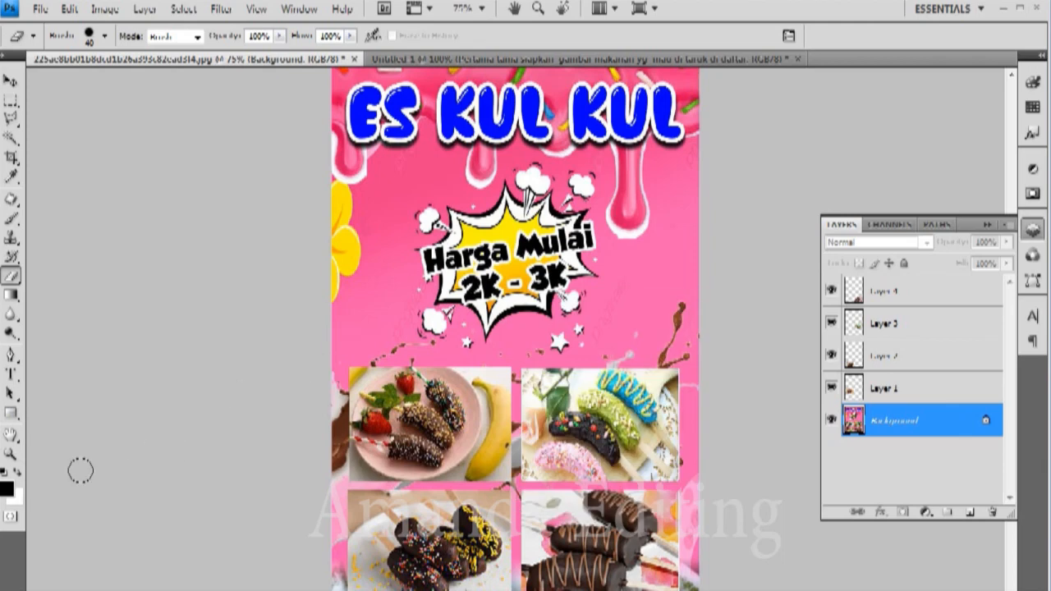
mouse_move(436, 259)
mouse_down()
mouse_move(578, 245)
mouse_move(588, 233)
mouse_move(451, 264)
mouse_move(512, 287)
mouse_move(537, 271)
mouse_move(557, 277)
mouse_move(471, 291)
mouse_move(498, 284)
mouse_move(445, 281)
mouse_up()
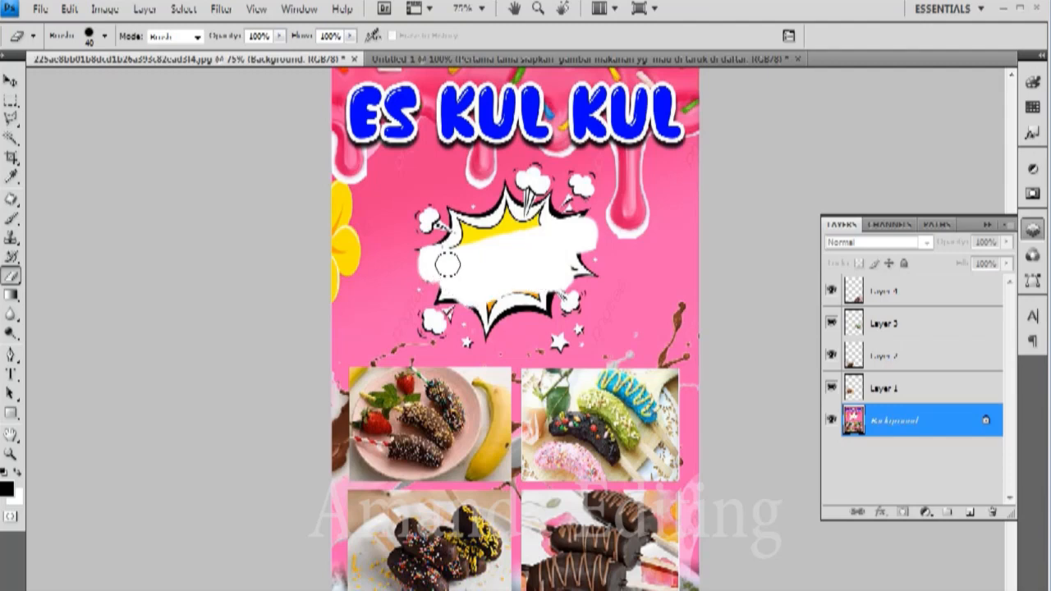
mouse_move(586, 242)
mouse_down()
mouse_move(557, 271)
mouse_move(569, 272)
mouse_move(591, 246)
mouse_move(439, 280)
mouse_up()
Add the two-line text "Harga mulai 1000 k" at 18 pt over the erased area of the starburst
click(10, 374)
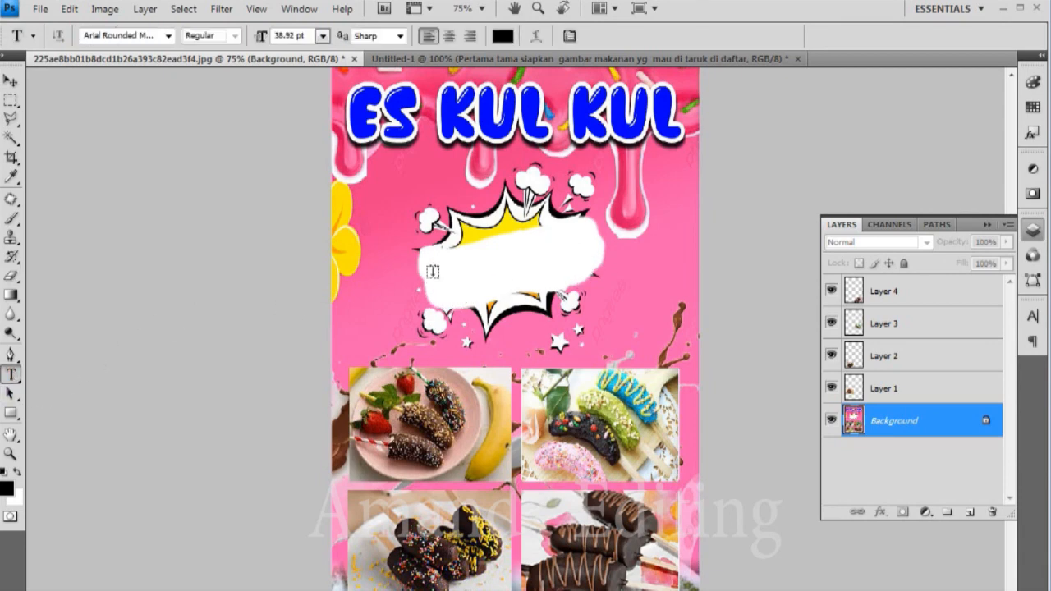
click(432, 272)
click(323, 35)
click(309, 207)
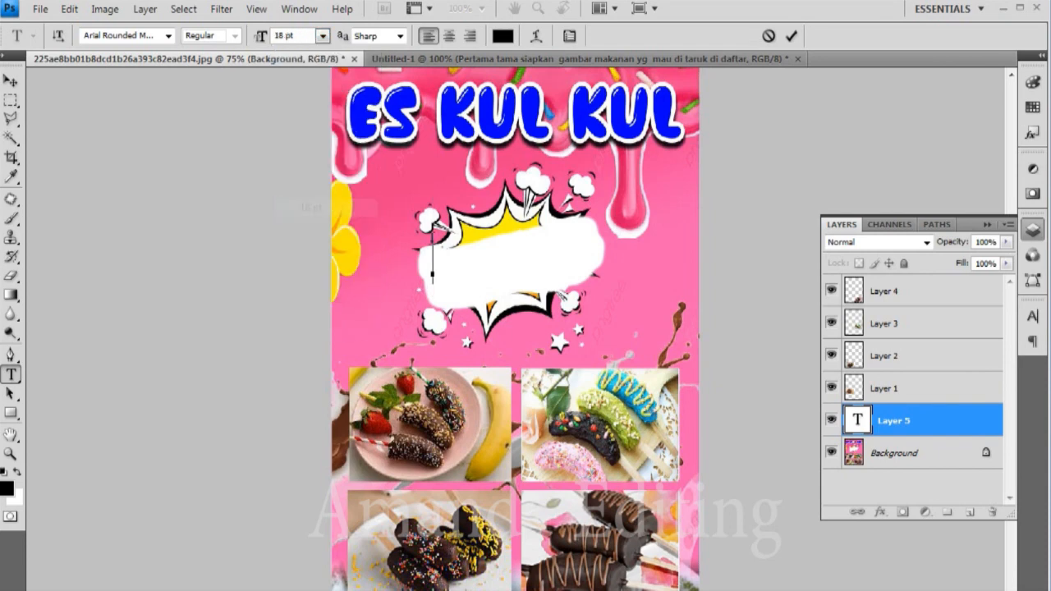
text(Harga)
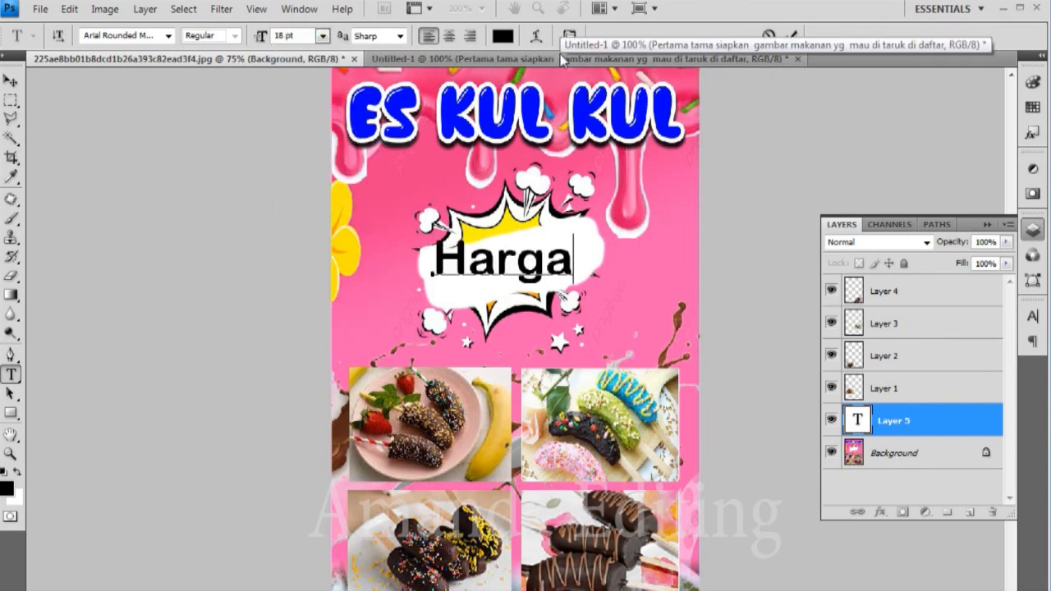
text( mula)
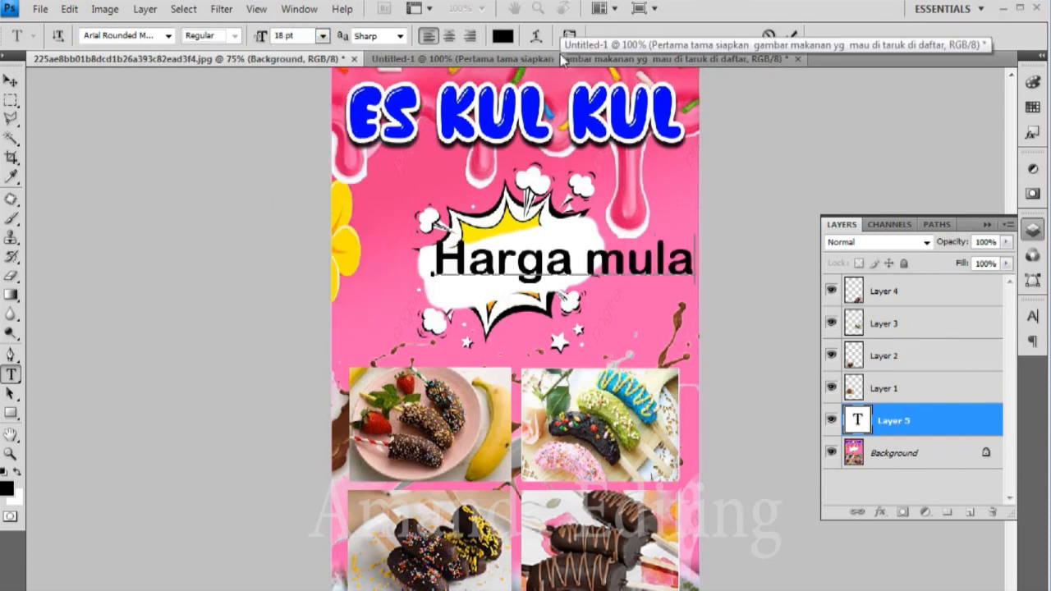
text(i 1)
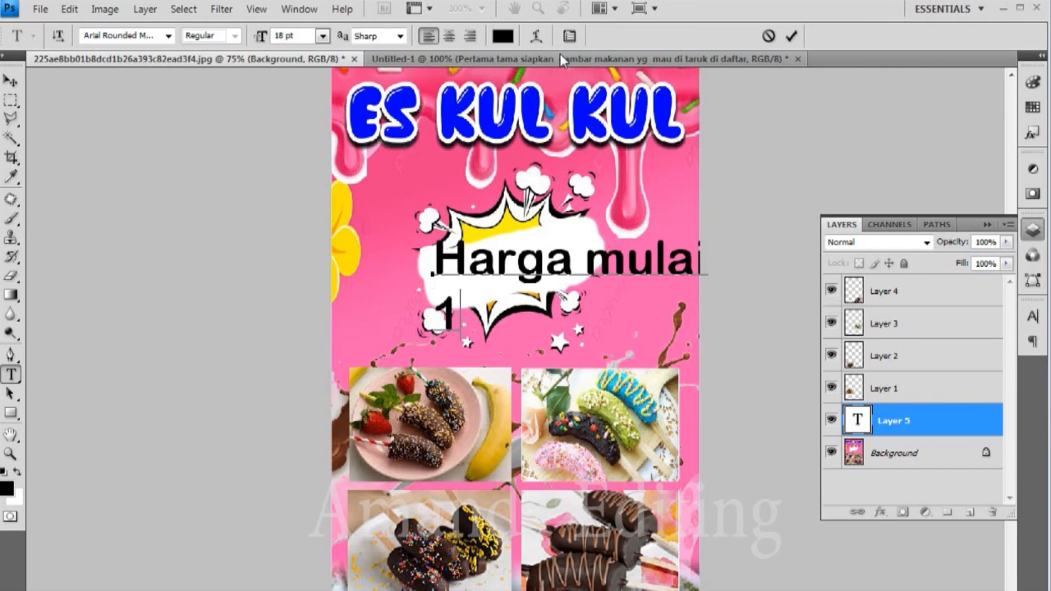
text(000 k)
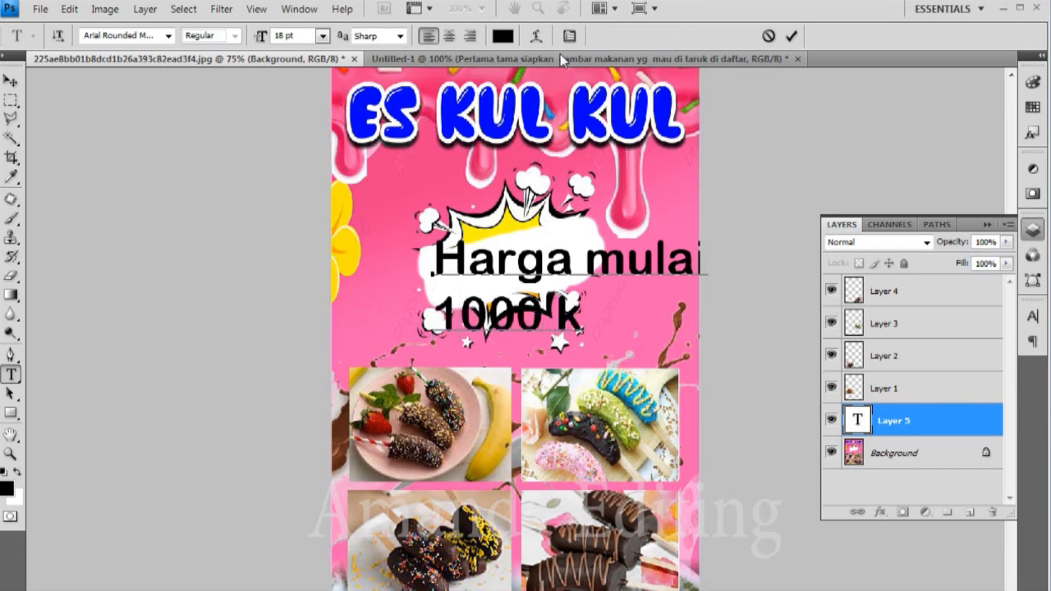
Set the whole price text to 12 pt and indent its second line with spaces
key(ctrl+a)
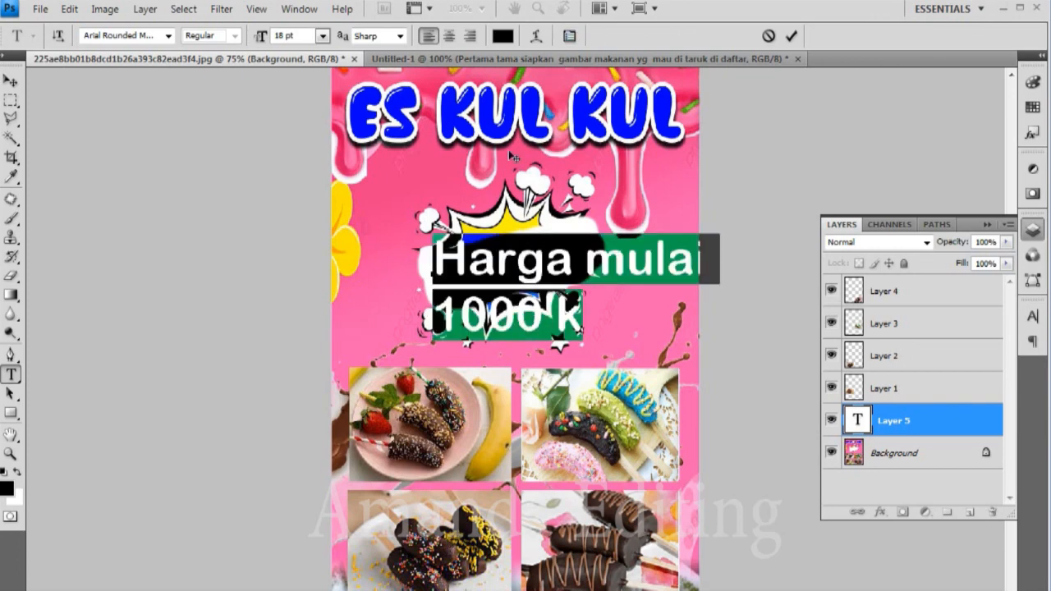
click(323, 36)
click(320, 172)
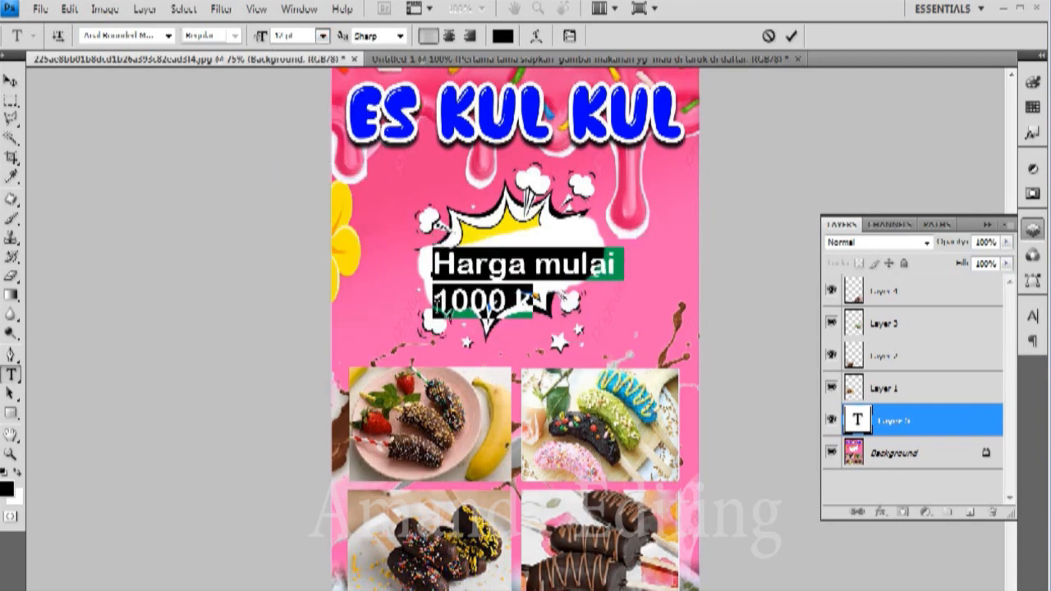
click(434, 301)
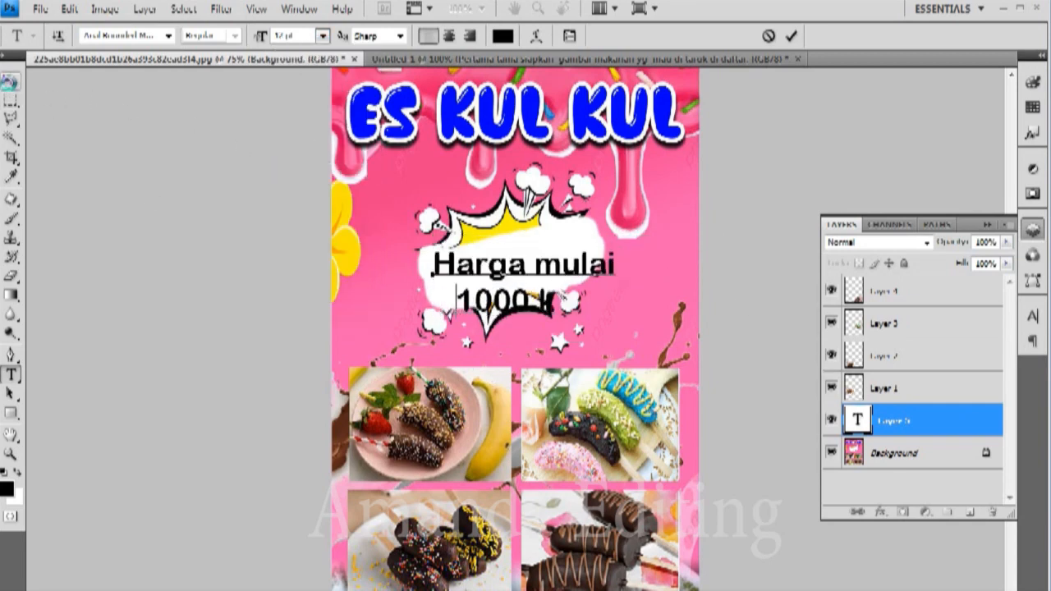
Rotate and slightly shrink the price text so it slants upward inside the starburst, and apply the transformation
click(10, 84)
key(ctrl+t)
drag(619, 243, 604, 224)
mouse_move(552, 283)
mouse_down()
mouse_move(555, 256)
mouse_move(550, 270)
mouse_up()
click(10, 354)
click(453, 246)
Add more space before "1000 k" and nudge the price text into place within the white area
click(10, 373)
click(471, 284)
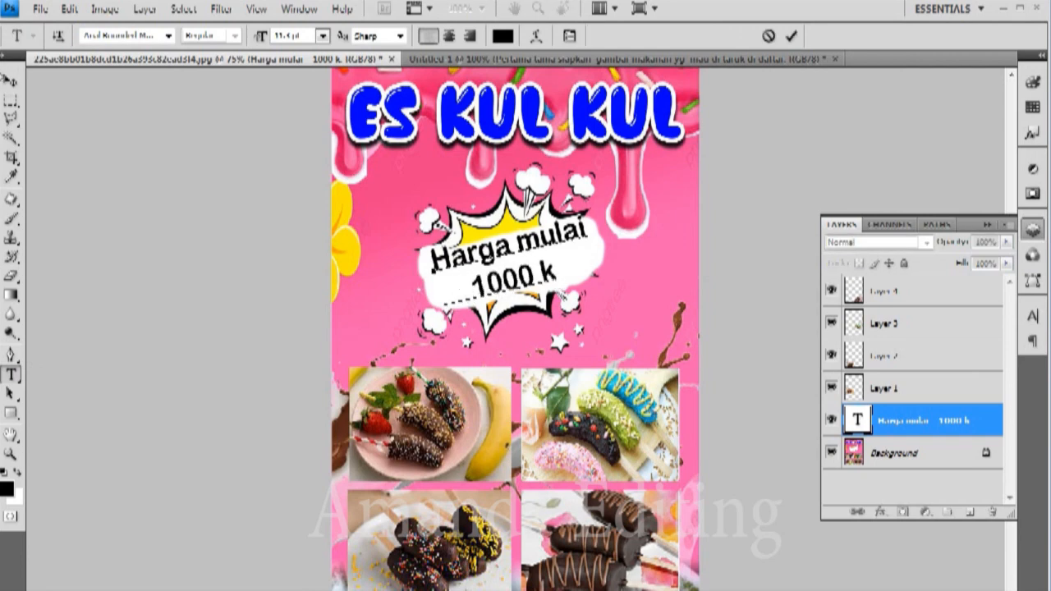
click(11, 81)
drag(565, 247, 561, 251)
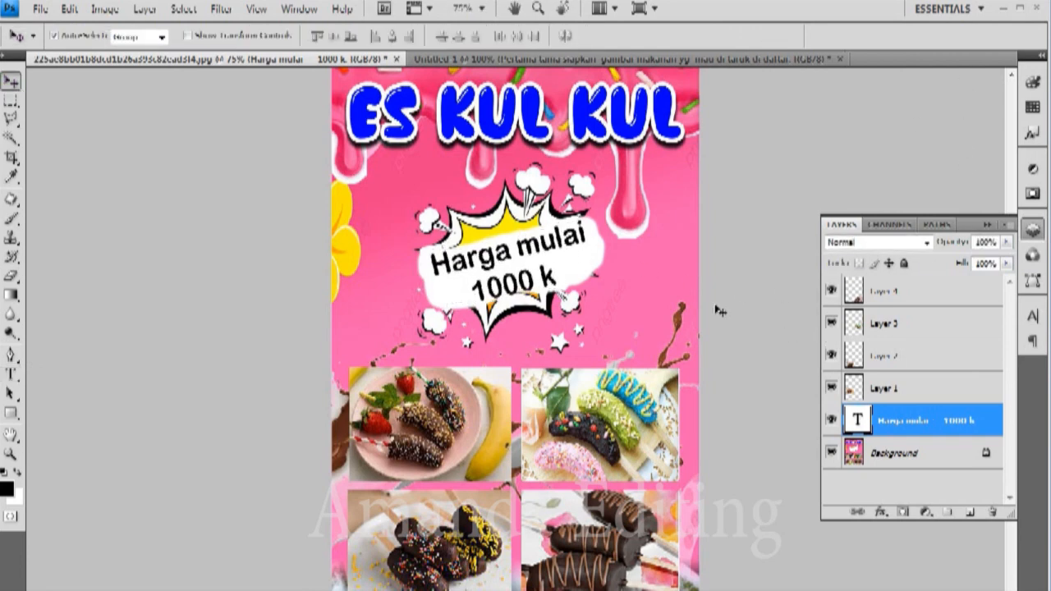
Select the four food photo layers, Layer 1 through Layer 4, and merge them into a single layer
click(467, 423)
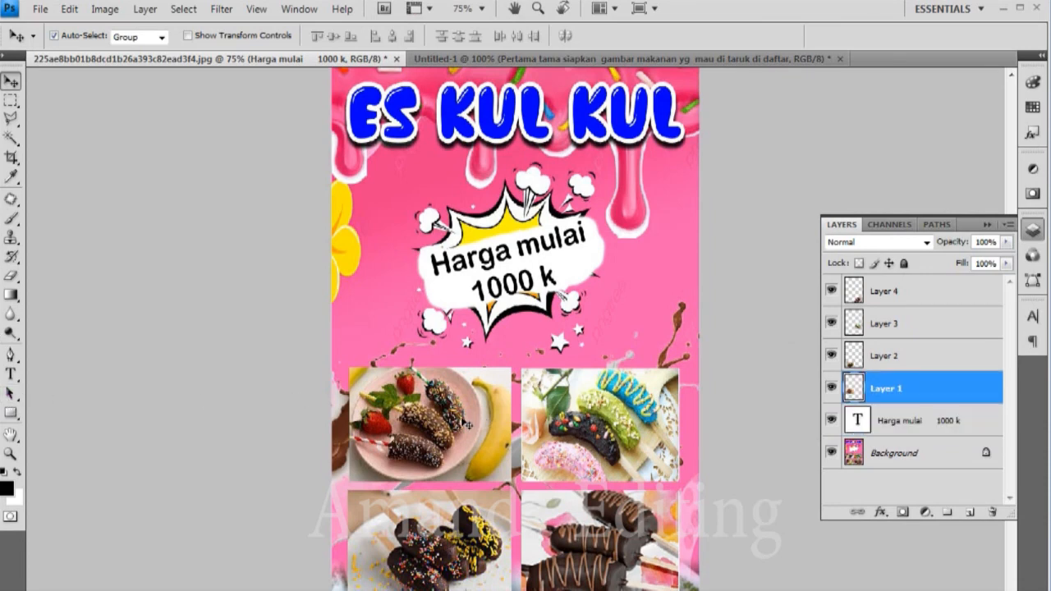
scroll(894, 382, down, 1)
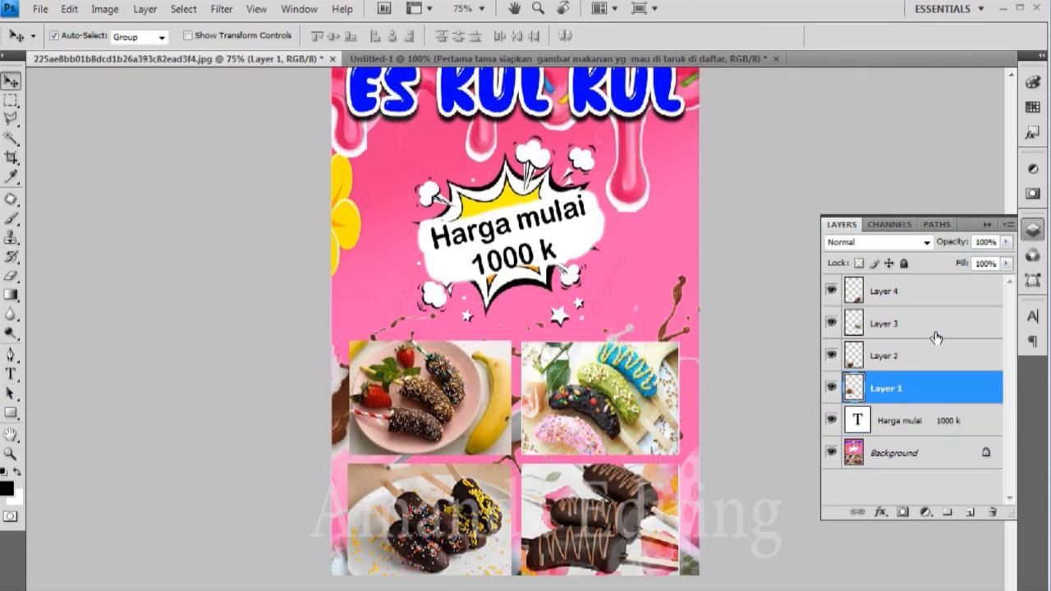
shift+click(935, 296)
right_click(934, 294)
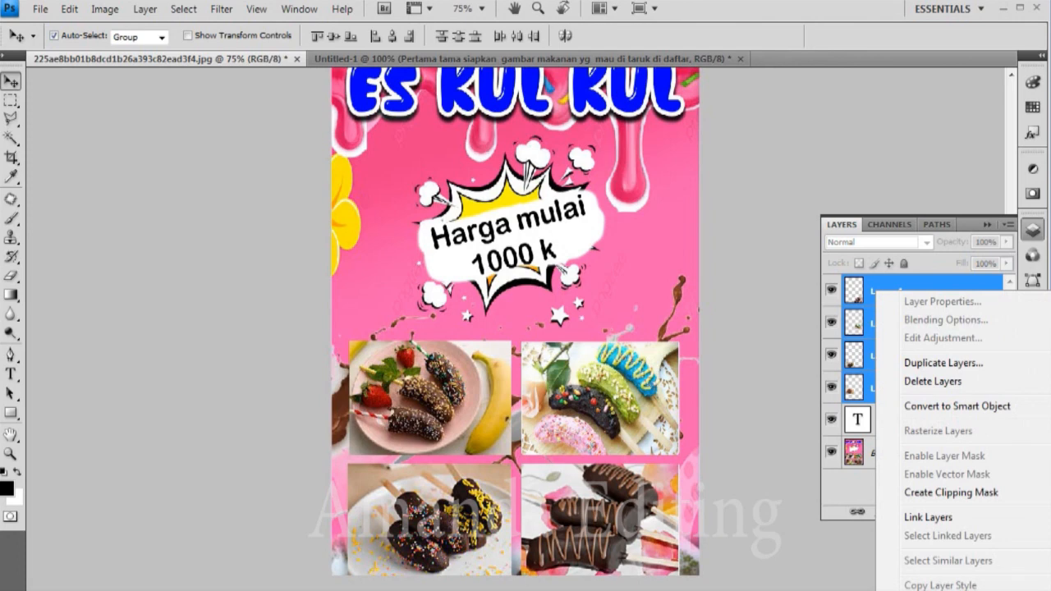
key(ctrl+e)
Adjust the merged photos' Levels by darkening the shadows, lightening the midtones and brightening the highlights for more contrast
click(104, 8)
mouse_move(132, 51)
click(394, 68)
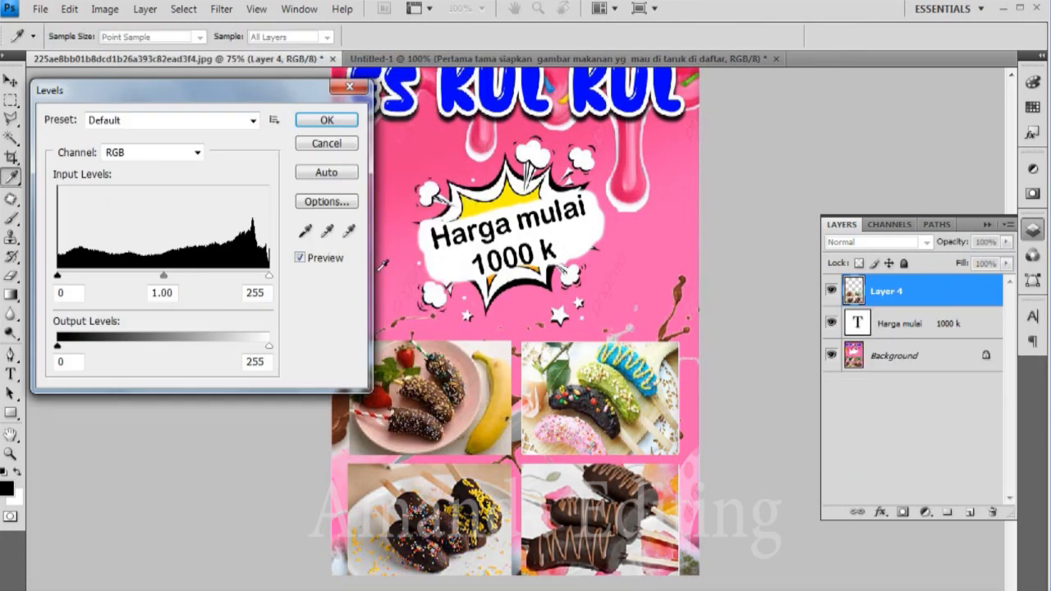
drag(265, 276, 237, 276)
drag(164, 276, 134, 277)
drag(57, 276, 76, 276)
click(327, 120)
key(v)
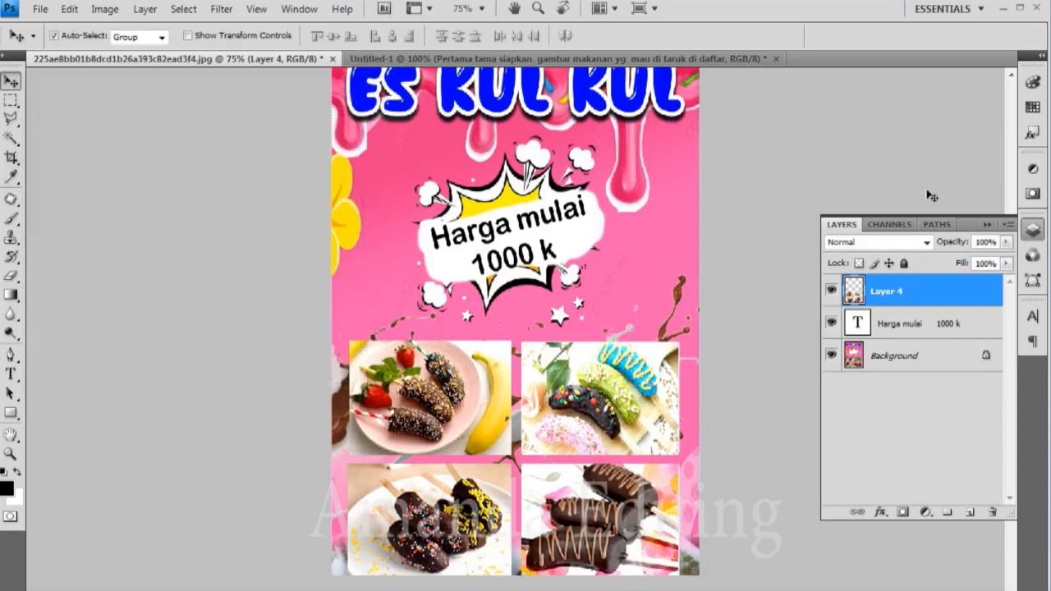
Add the text "Cantika" at 12 pt just below the ES KUL KUL title
click(1033, 232)
scroll(1013, 265, up, 2)
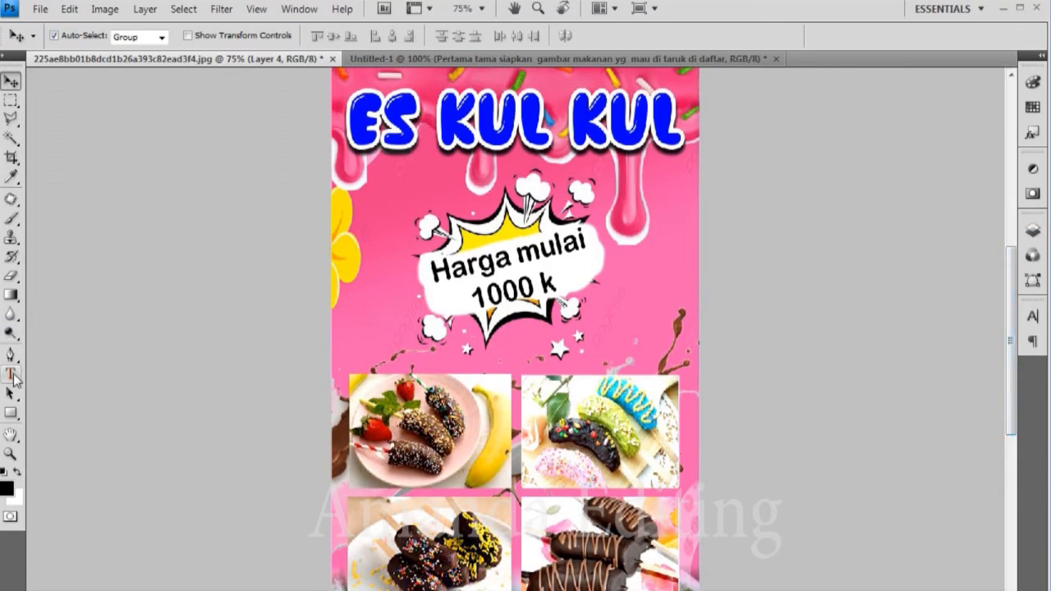
click(12, 375)
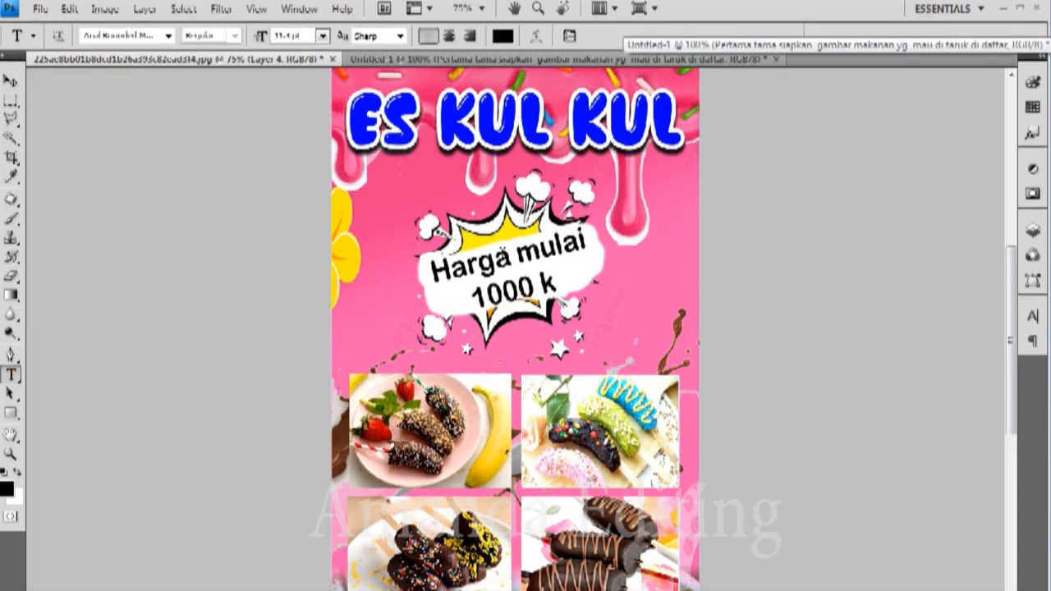
click(416, 176)
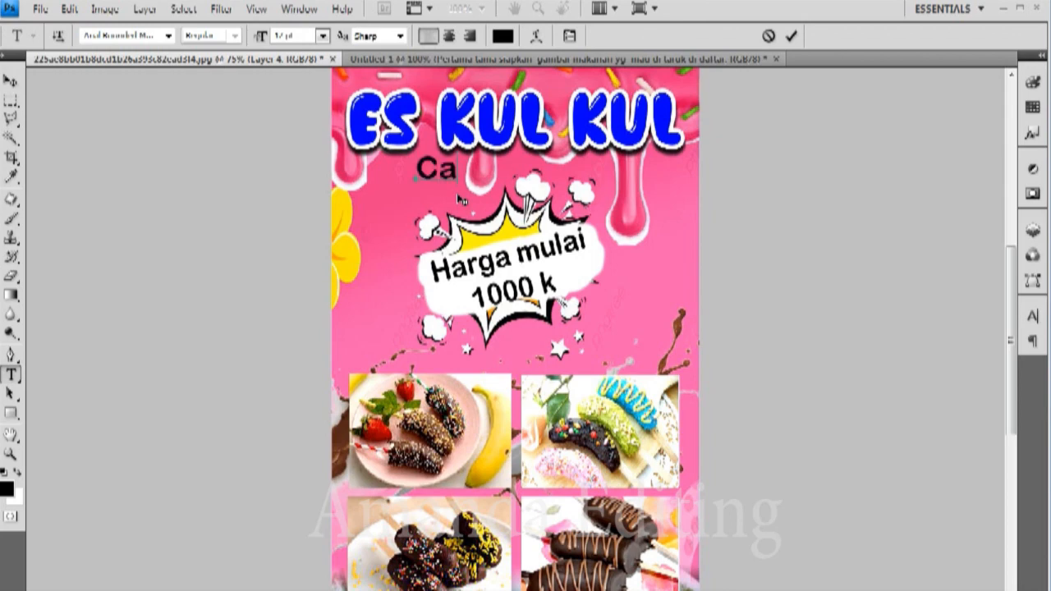
text(Cantika)
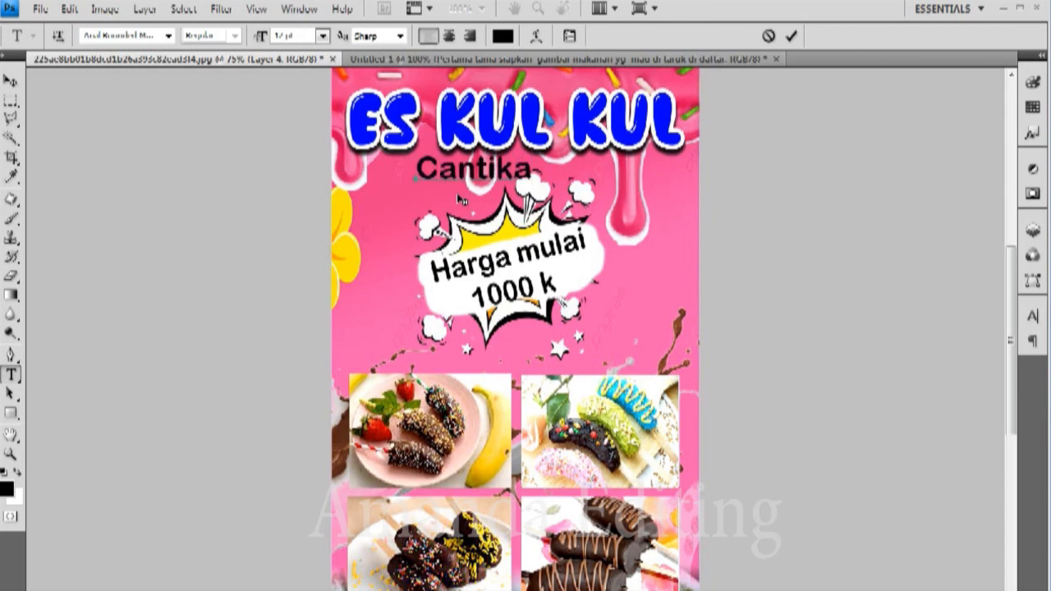
Recolor the whole "Cantika" text with the blue sampled from the title lettering
key(ctrl+a)
click(503, 36)
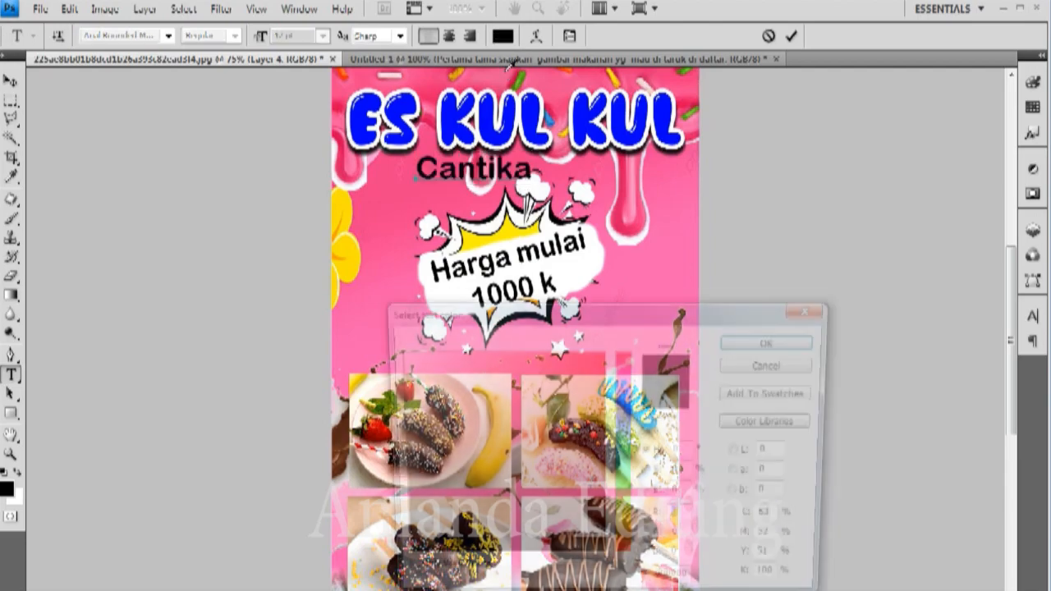
click(500, 129)
click(758, 345)
Give the "Cantika" text layer a white outside Stroke and make it slightly thicker than the default
click(1033, 231)
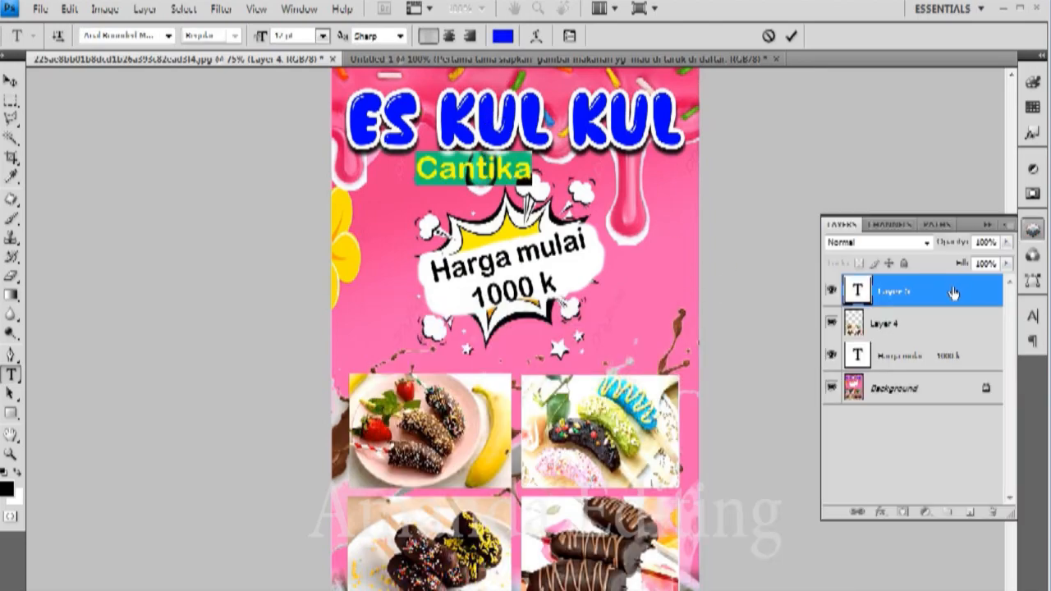
double_click(953, 292)
click(609, 427)
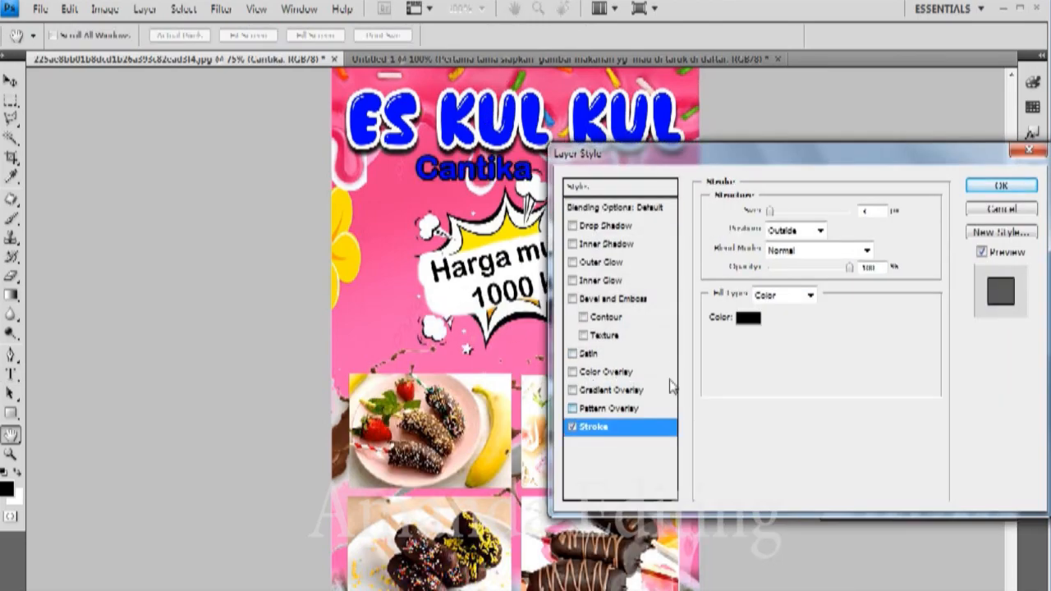
click(748, 318)
click(462, 290)
click(774, 340)
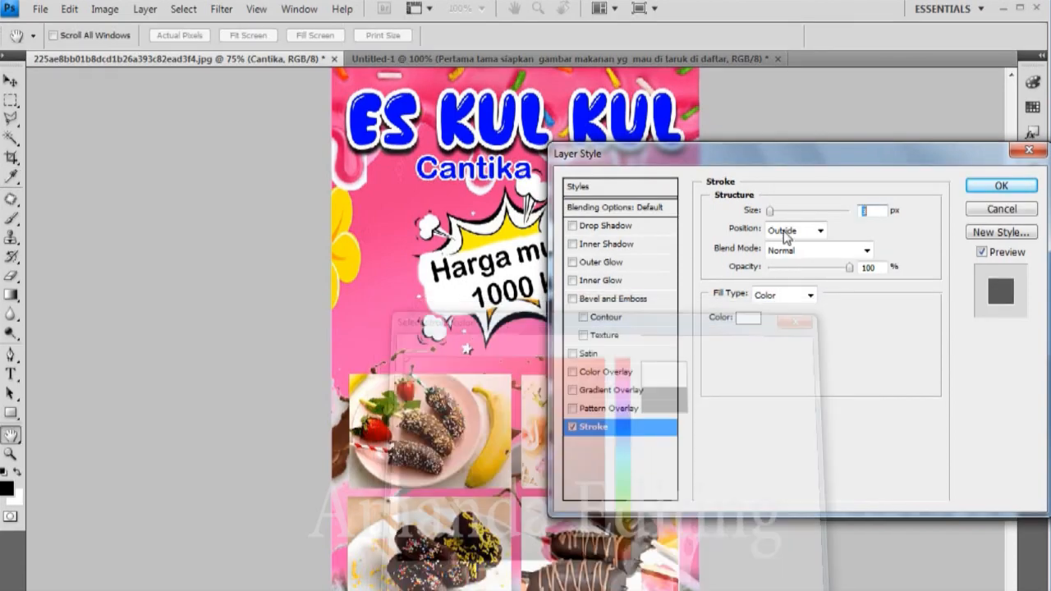
drag(770, 211, 776, 211)
click(1001, 186)
key(v)
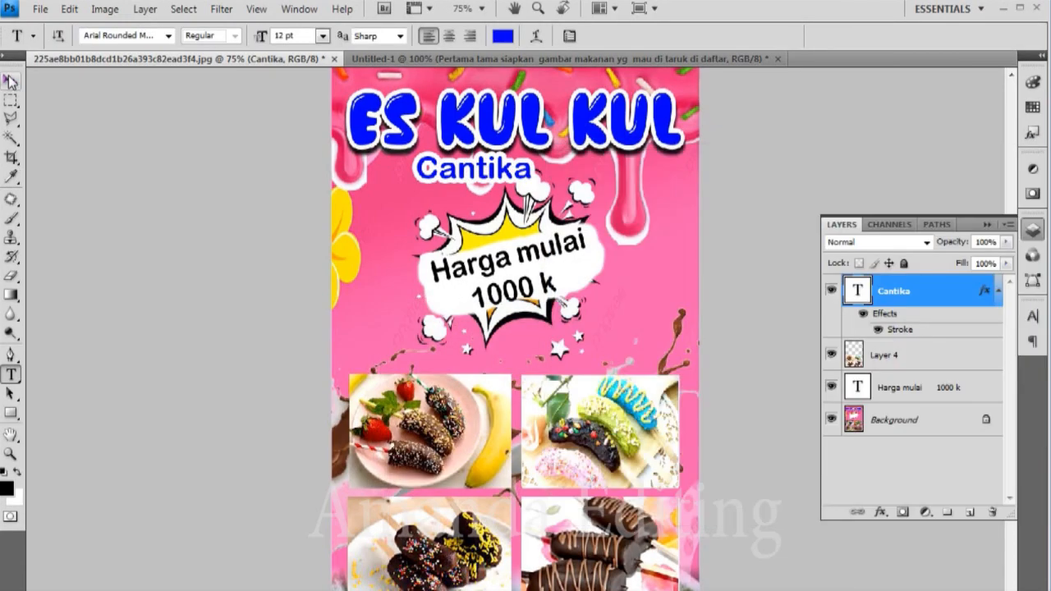
Enlarge the "Cantika" text to about 165.8% width and 157% height, and apply the transformation
key(ctrl+t)
drag(535, 187, 609, 204)
click(11, 375)
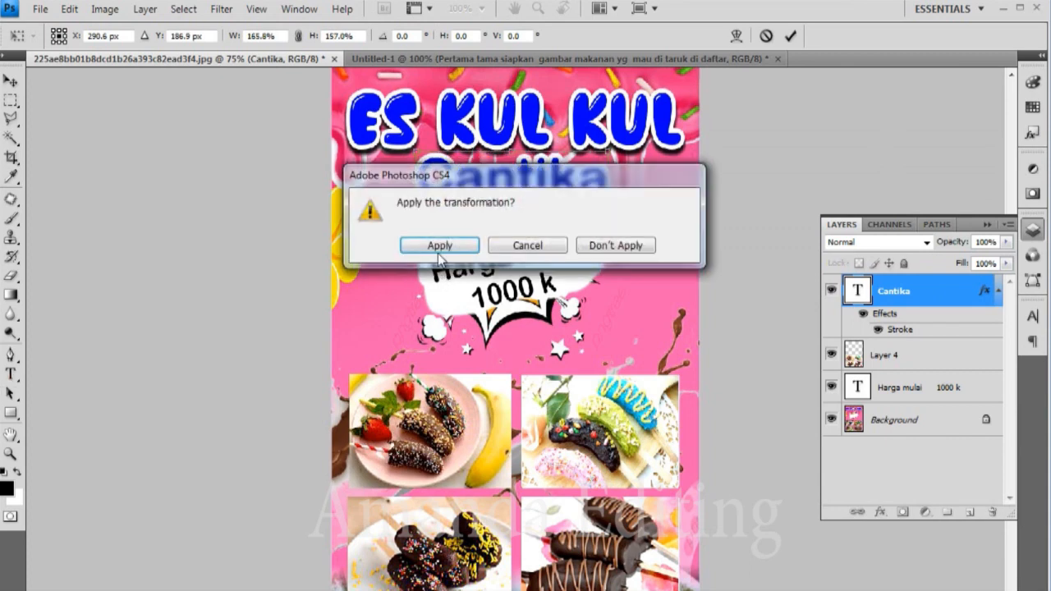
click(439, 248)
click(452, 265)
Select the enlarged "Cantika" text and resample its color from the title's blue, setting it to 0003ef
click(8, 355)
click(11, 375)
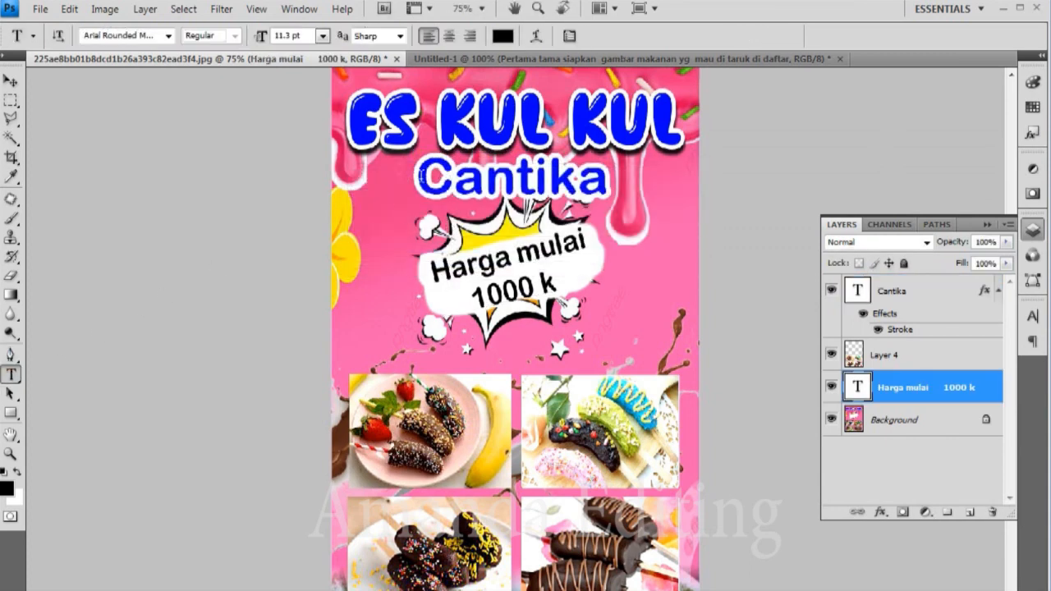
double_click(421, 176)
click(505, 36)
click(496, 132)
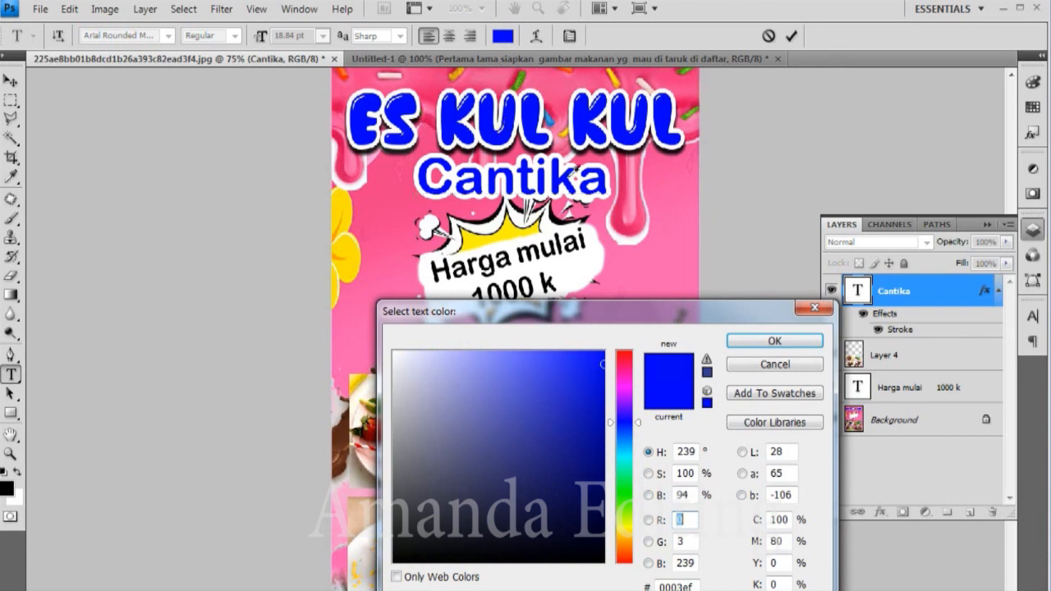
click(769, 342)
click(11, 82)
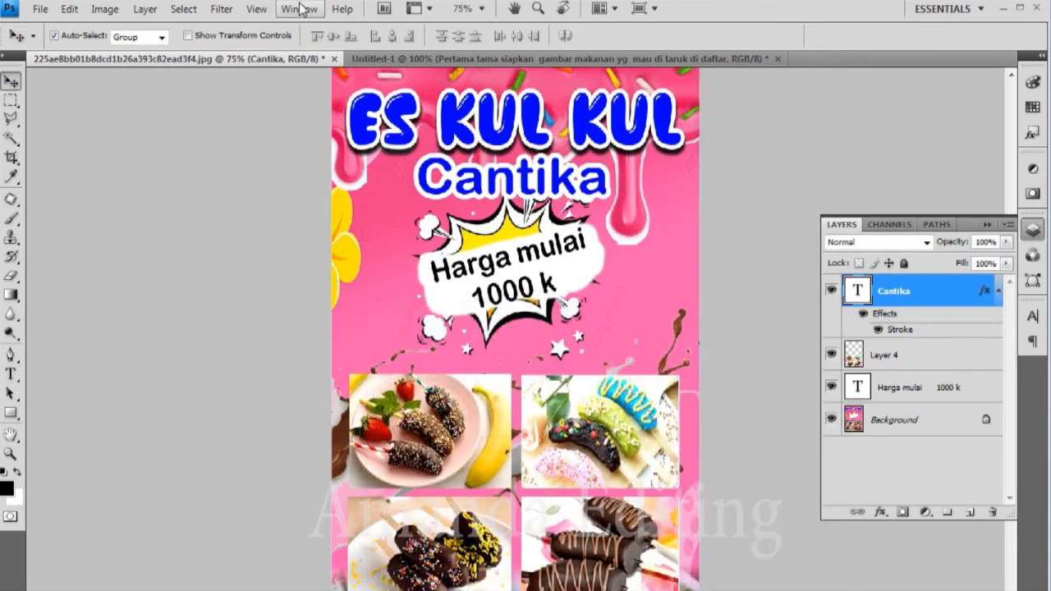